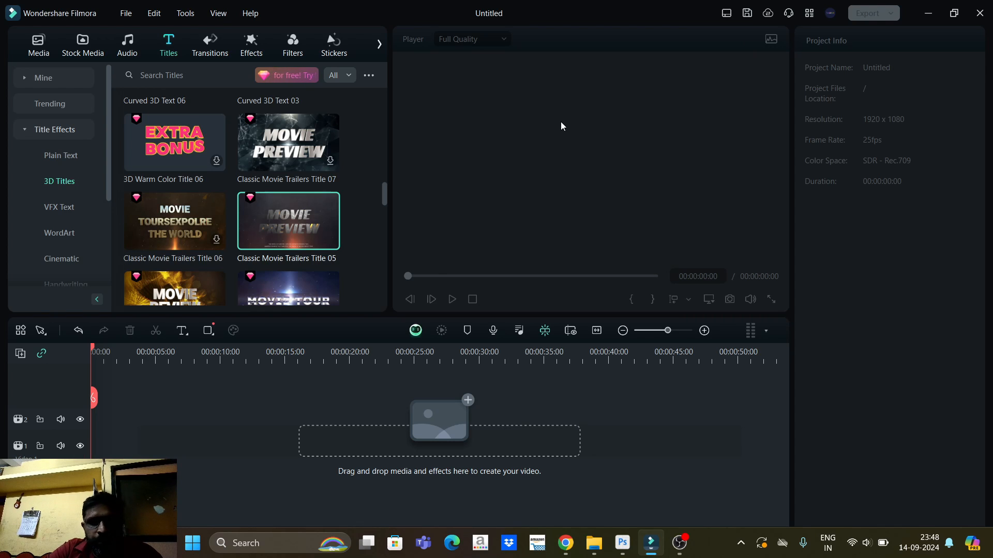
Open the account window and review the subscription offers and current plans in its overview.
click(829, 14)
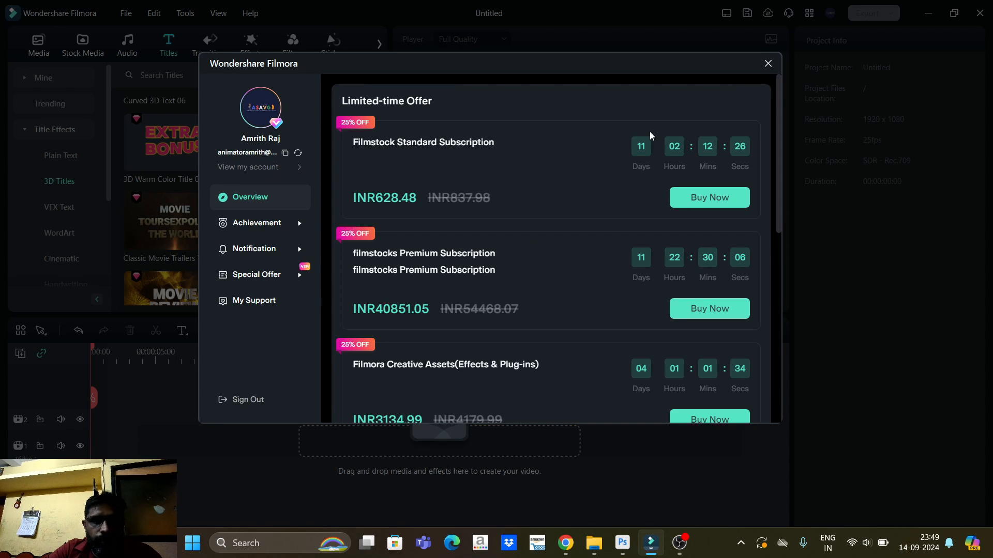
scroll(451, 252, down, 3)
scroll(451, 250, up, 2)
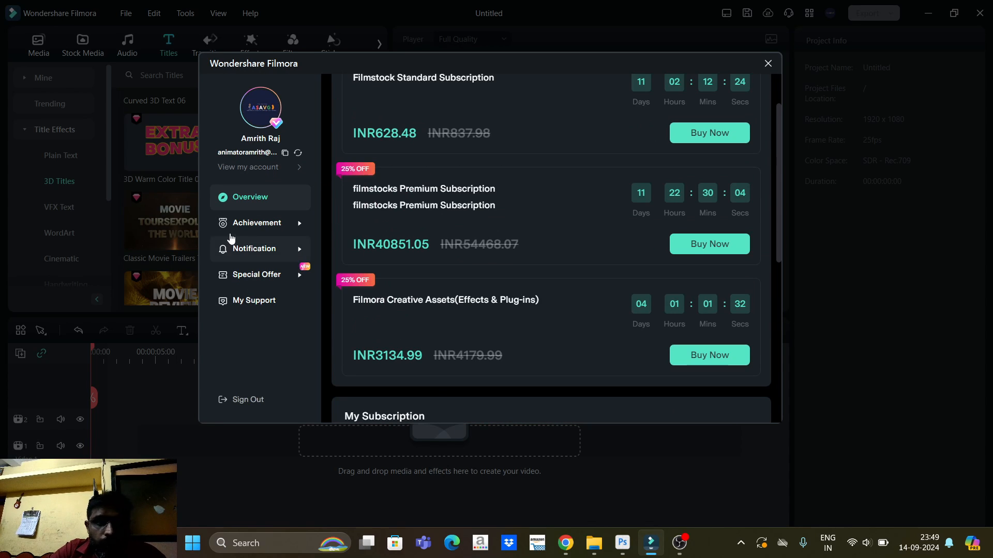
scroll(366, 165, up, 1)
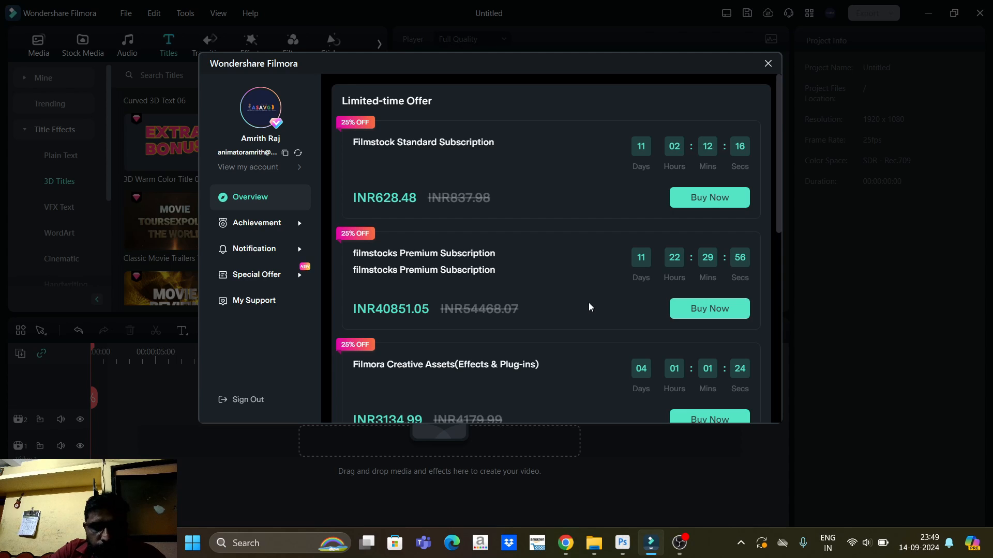
scroll(590, 307, down, 7)
scroll(589, 307, up, 4)
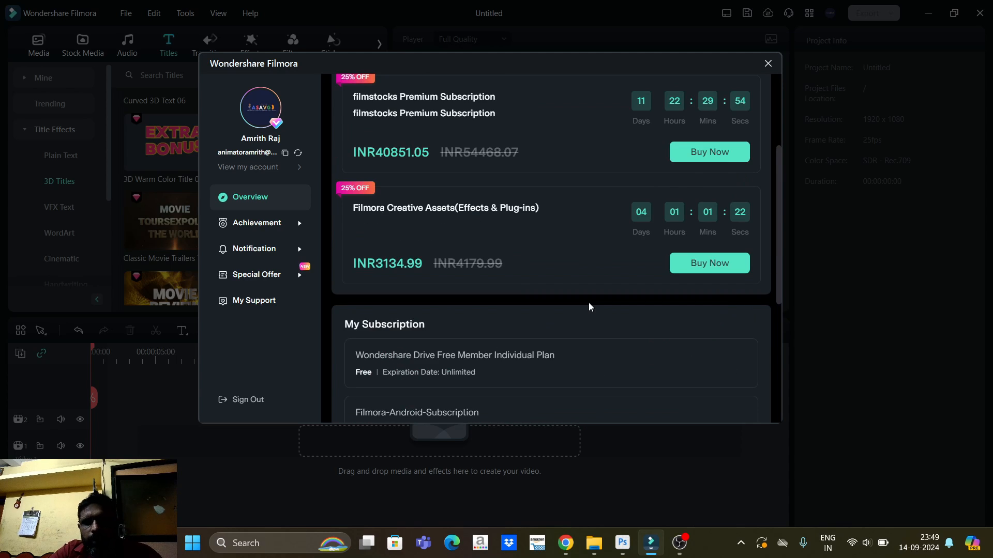
scroll(589, 308, up, 3)
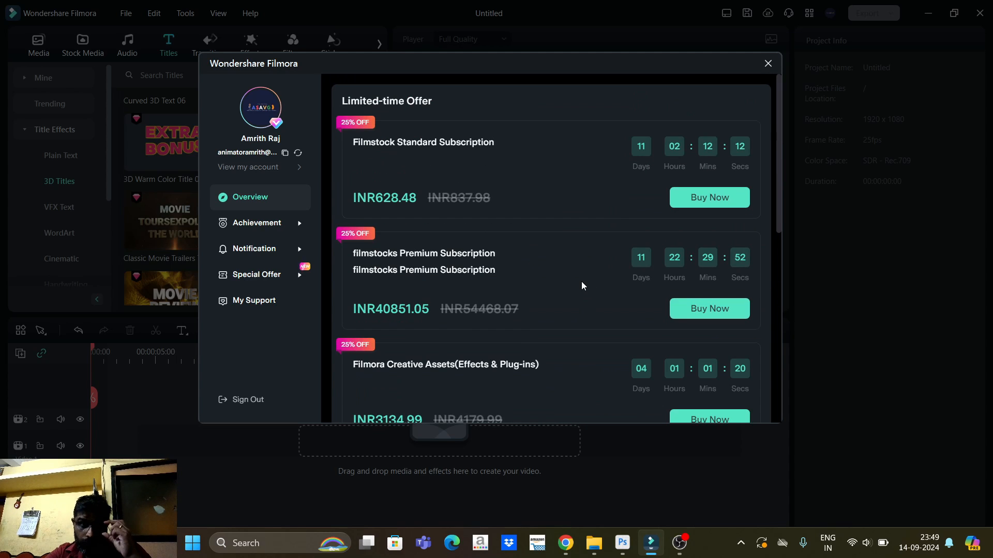
scroll(606, 264, down, 5)
scroll(606, 265, up, 5)
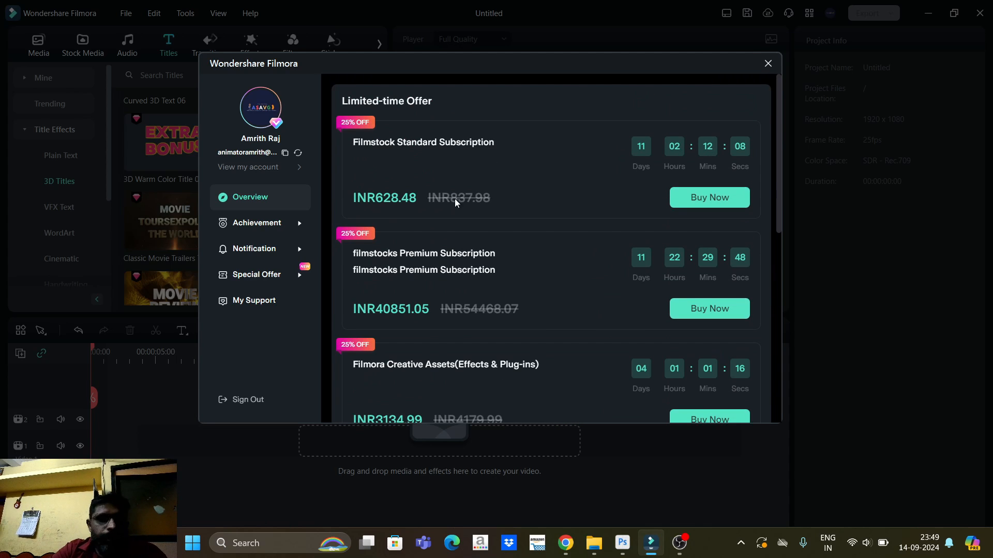
drag(552, 67, 582, 61)
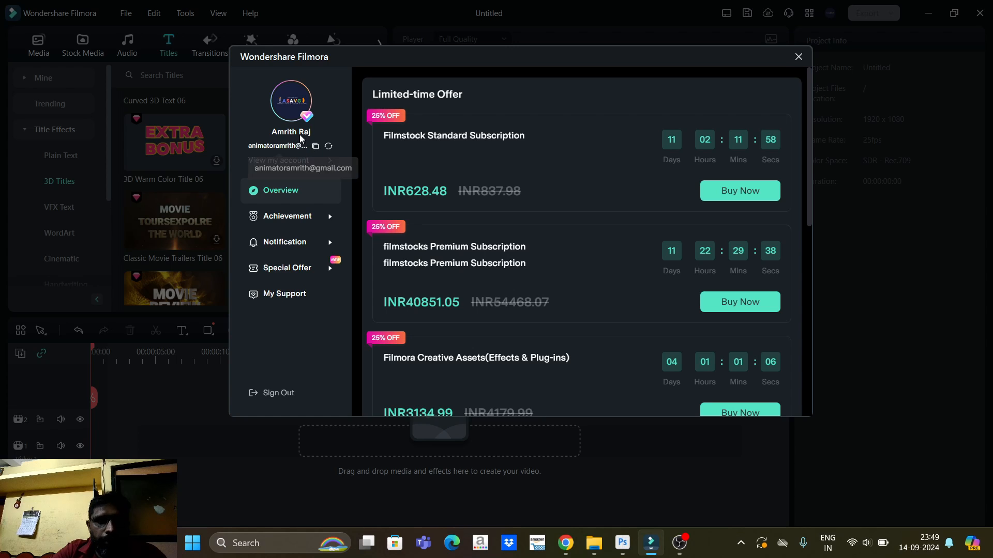
Review the limited-time special offers in the account window and close it.
click(300, 269)
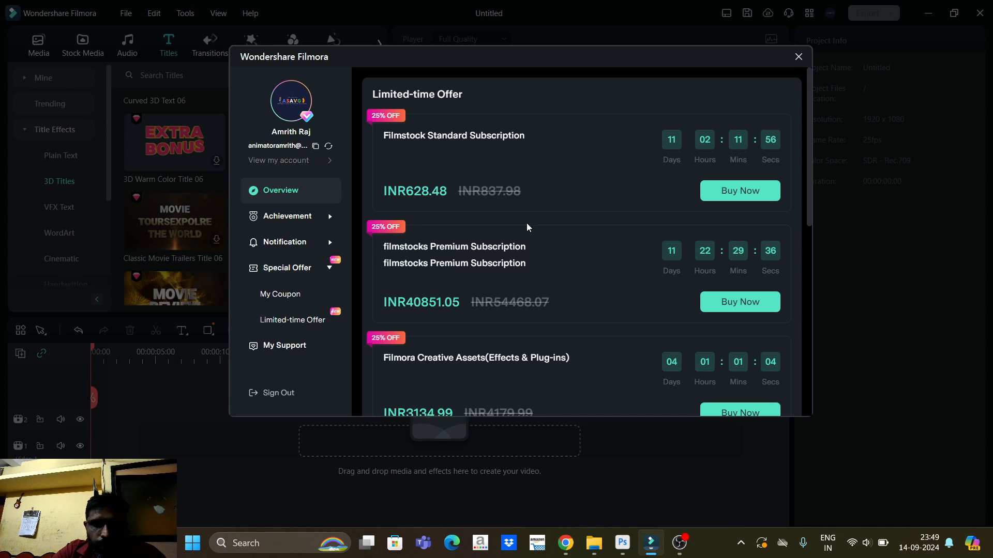
click(292, 321)
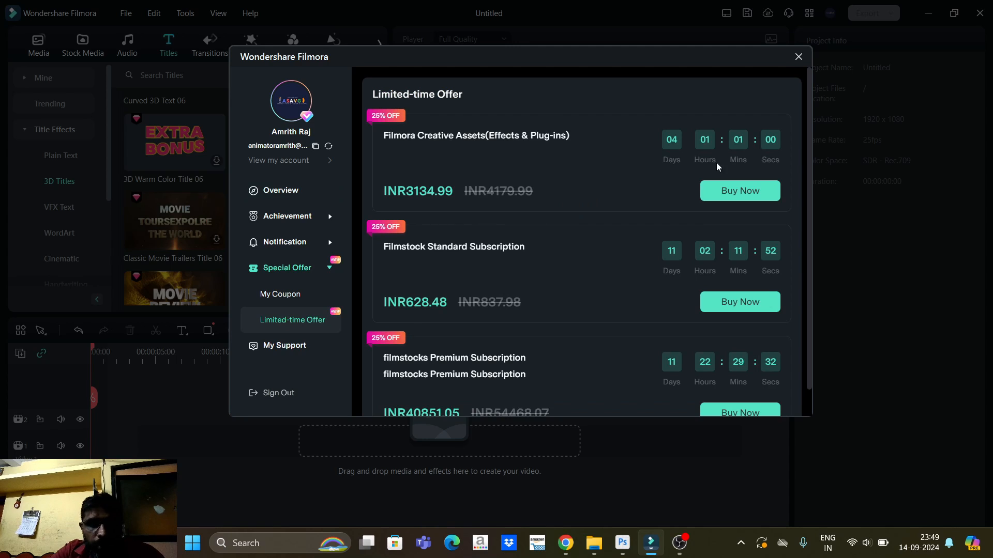
scroll(549, 286, down, 1)
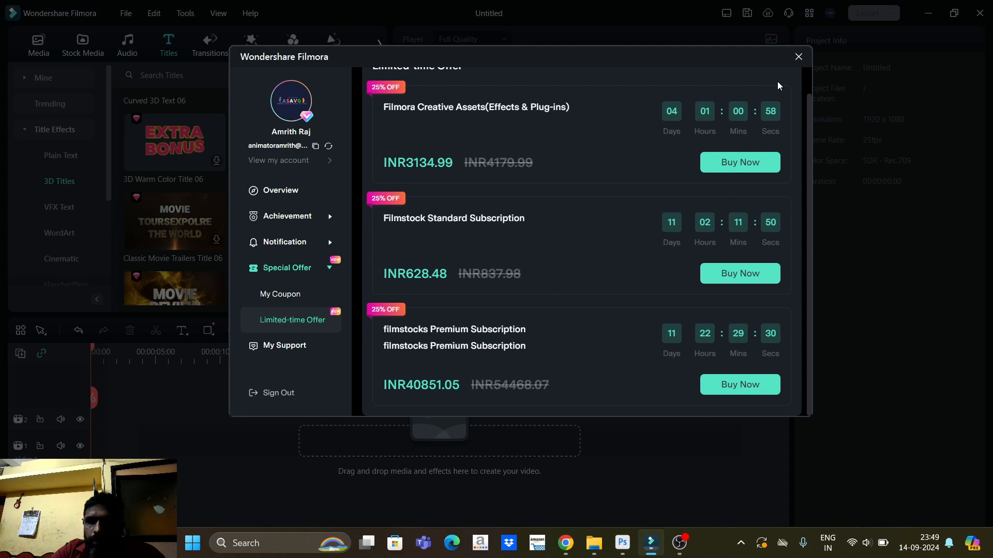
click(798, 56)
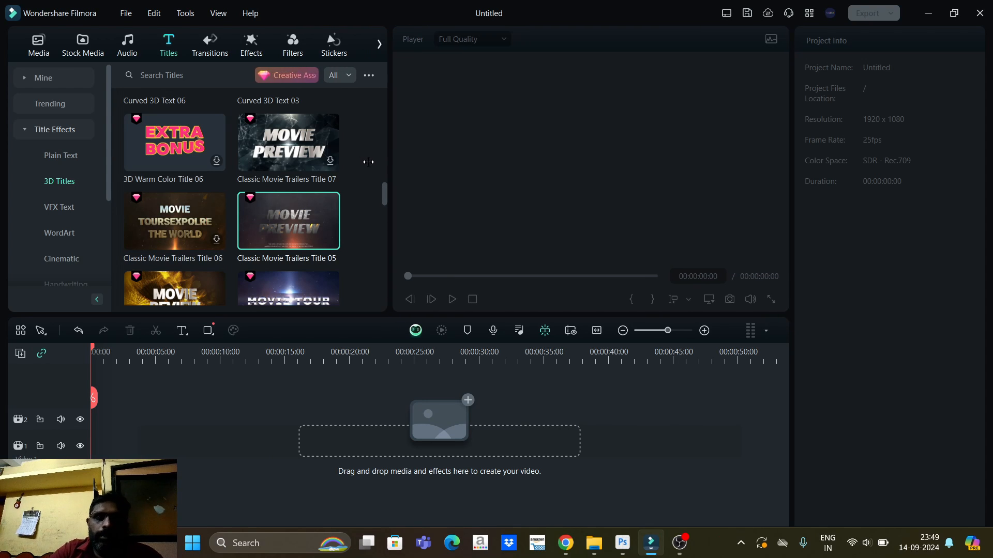
click(42, 47)
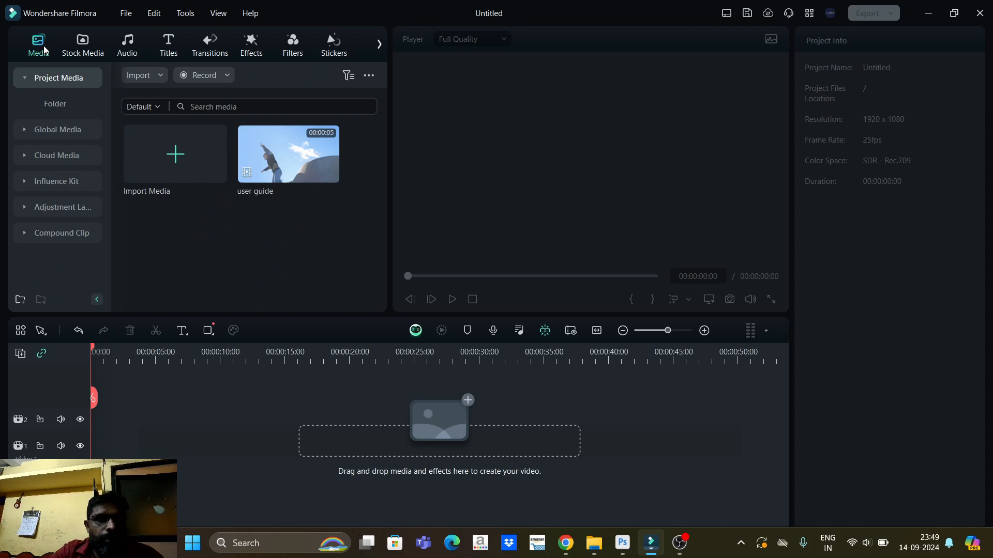
click(83, 48)
click(127, 54)
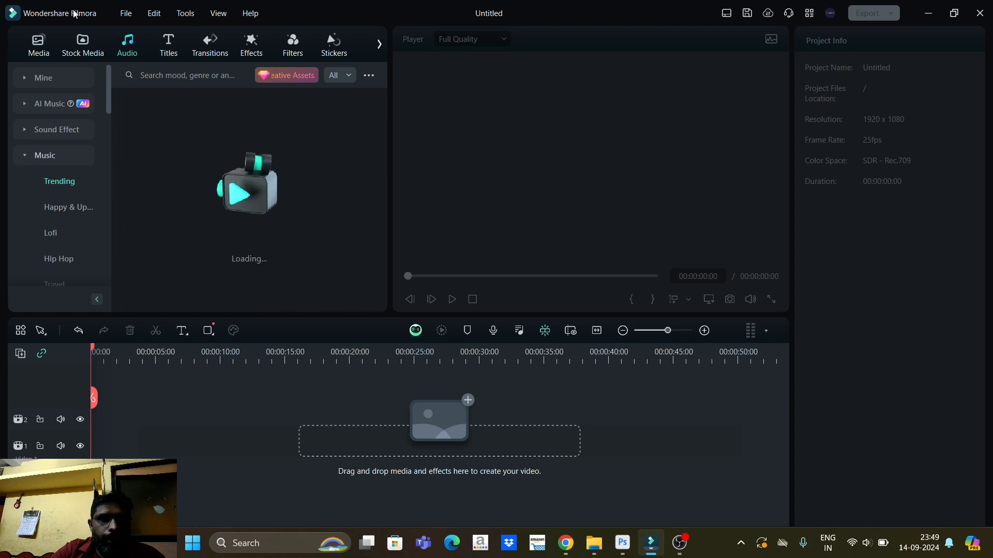
Add the user guide clip from the project media to the Video 1 track, starting about one second in.
click(39, 45)
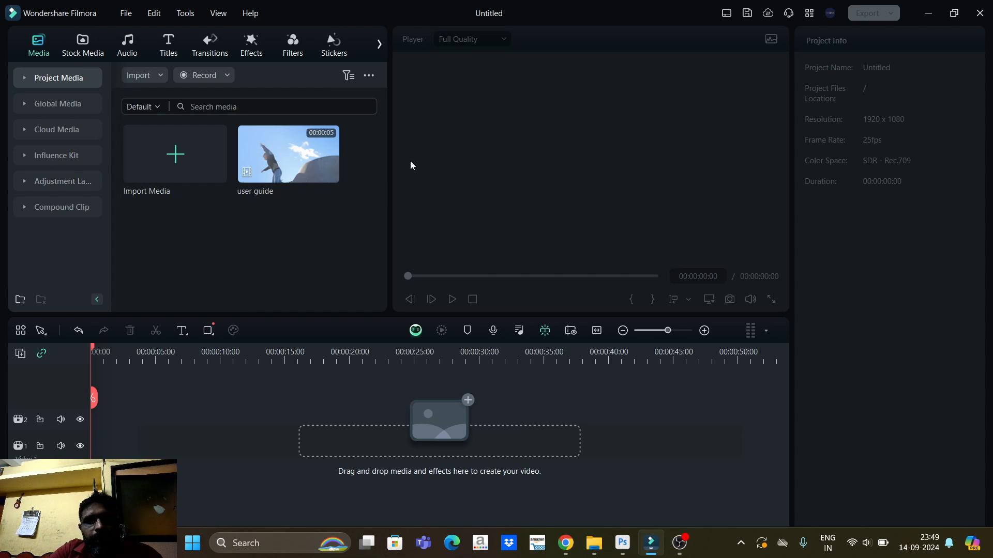
mouse_move(391, 175)
mouse_down()
mouse_move(407, 178)
mouse_move(391, 176)
mouse_up()
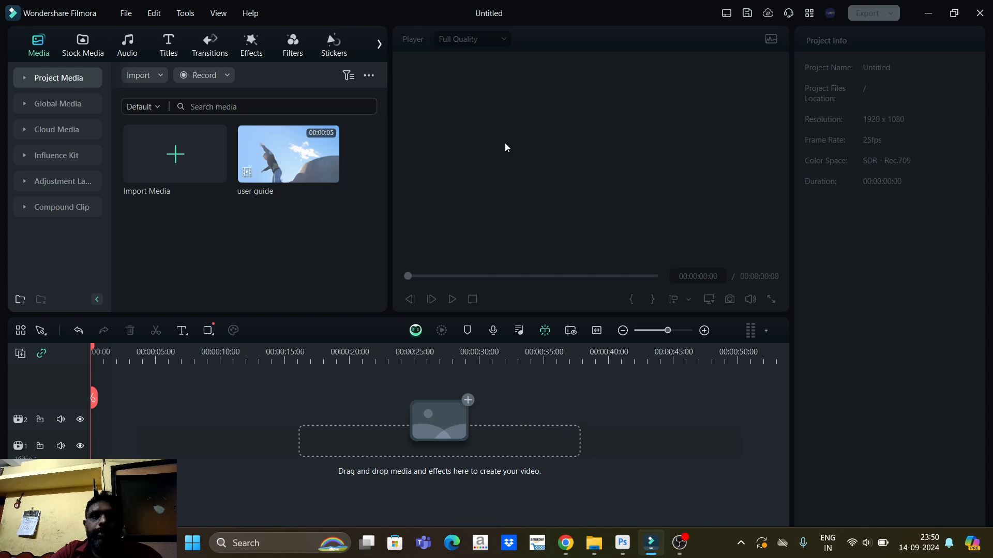
click(53, 77)
click(26, 86)
drag(240, 147, 100, 429)
Play the user guide clip on the timeline from near its start to preview it.
mouse_move(101, 351)
mouse_down()
mouse_move(129, 351)
mouse_move(109, 352)
mouse_up()
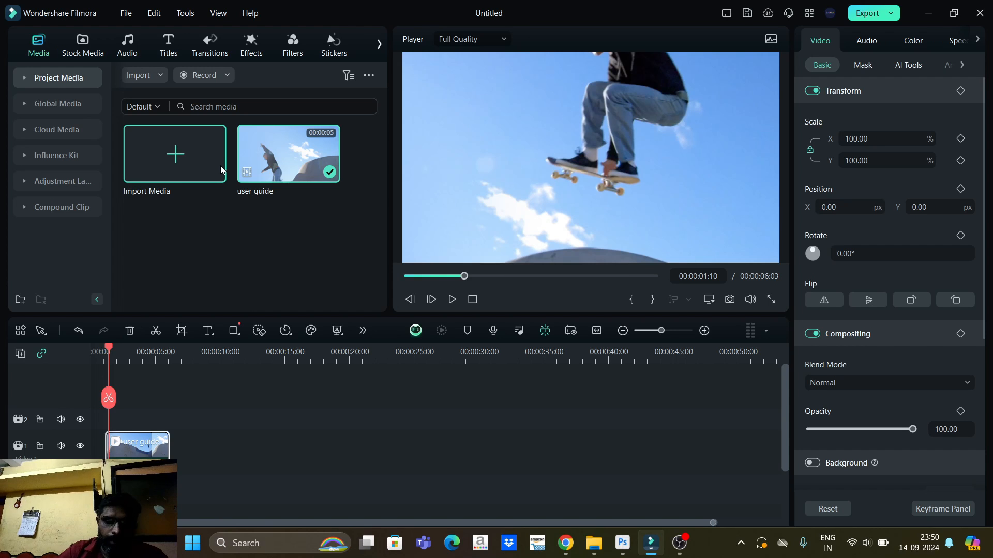
key(space)
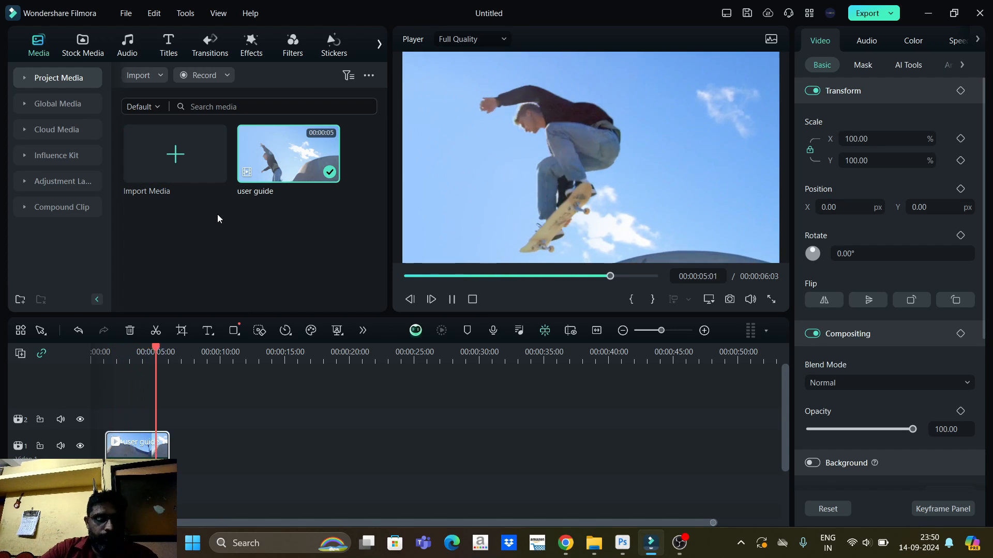
drag(160, 354, 117, 365)
key(space)
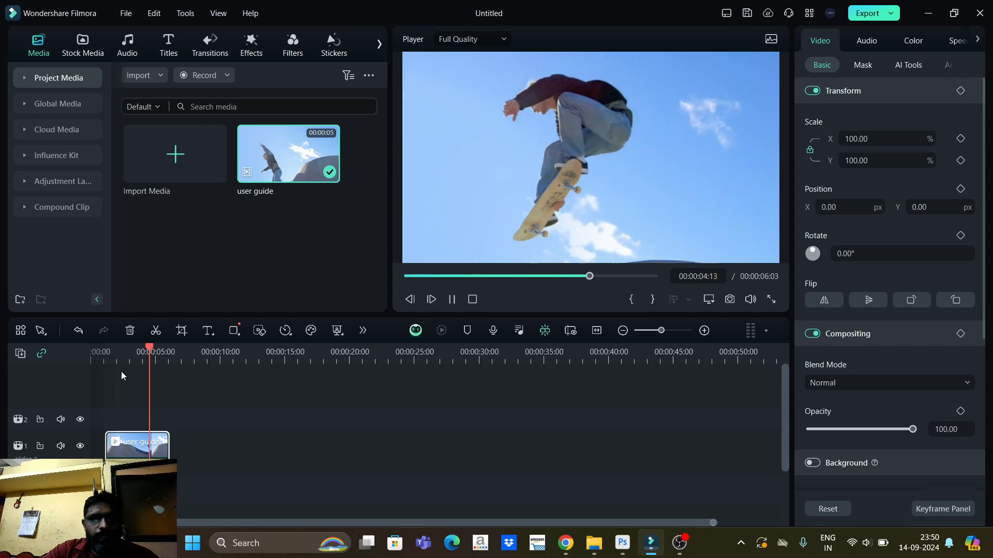
click(132, 352)
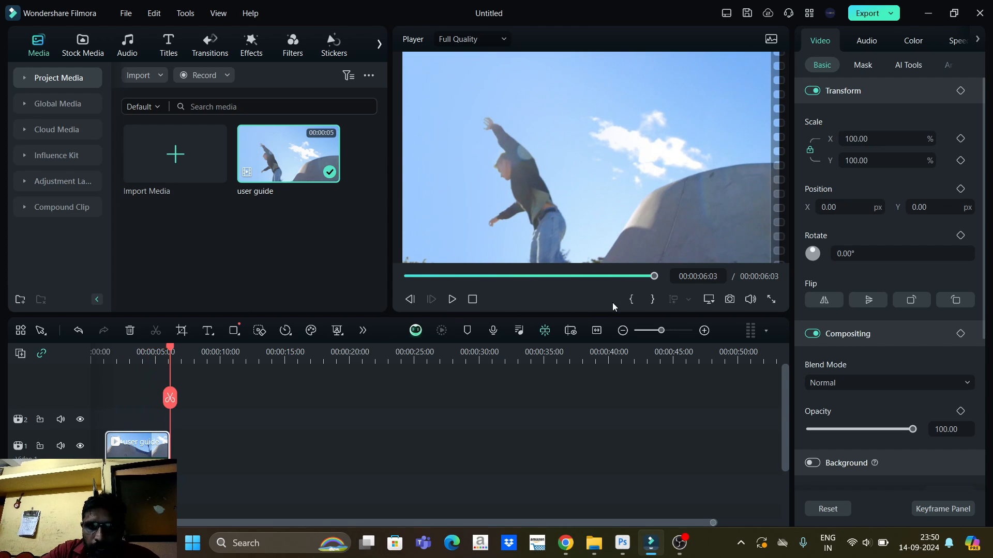
Move the user guide clip up to the Video 3 track, starting at 00:00:16:13.
drag(133, 459, 373, 357)
drag(373, 419, 272, 450)
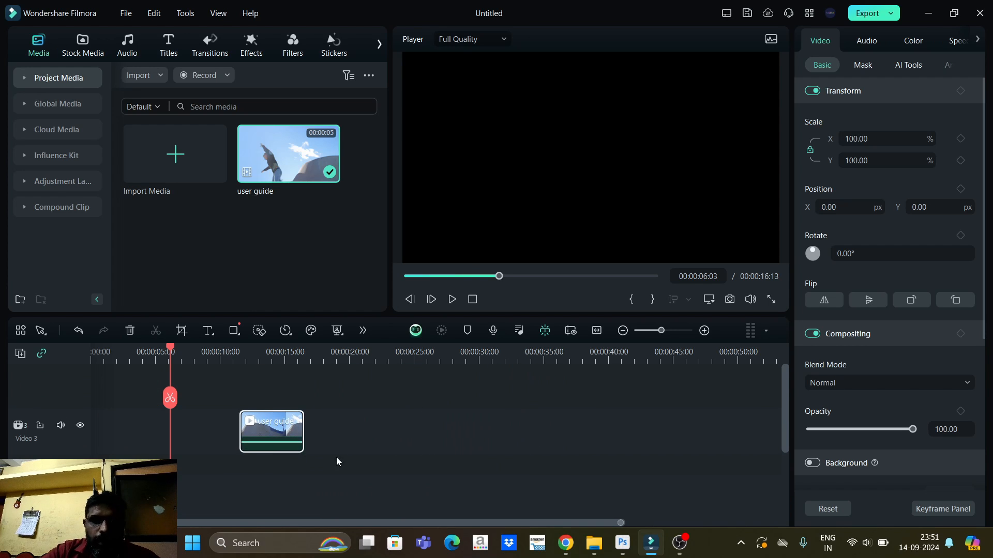
mouse_move(247, 352)
mouse_down()
mouse_move(266, 352)
mouse_move(249, 350)
mouse_up()
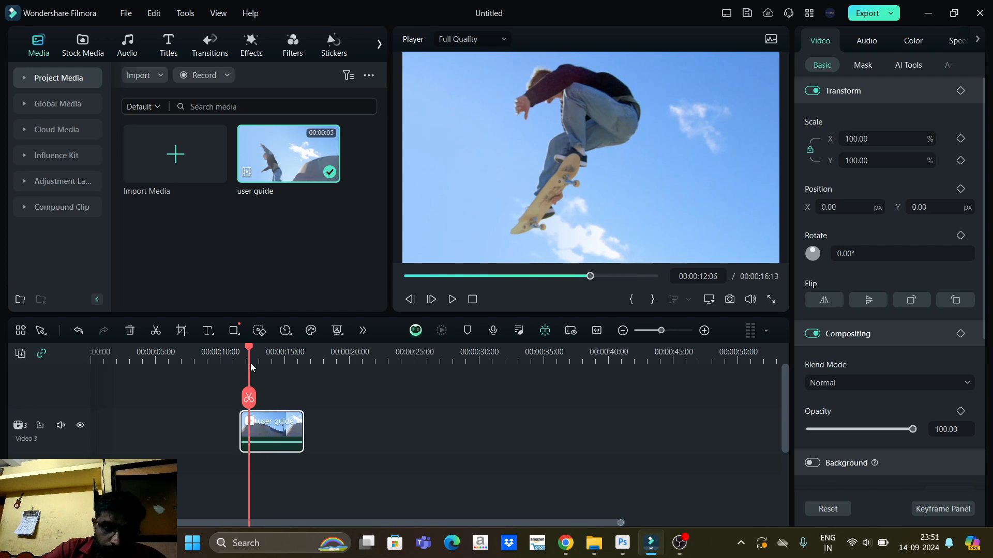
click(265, 352)
drag(278, 431, 341, 430)
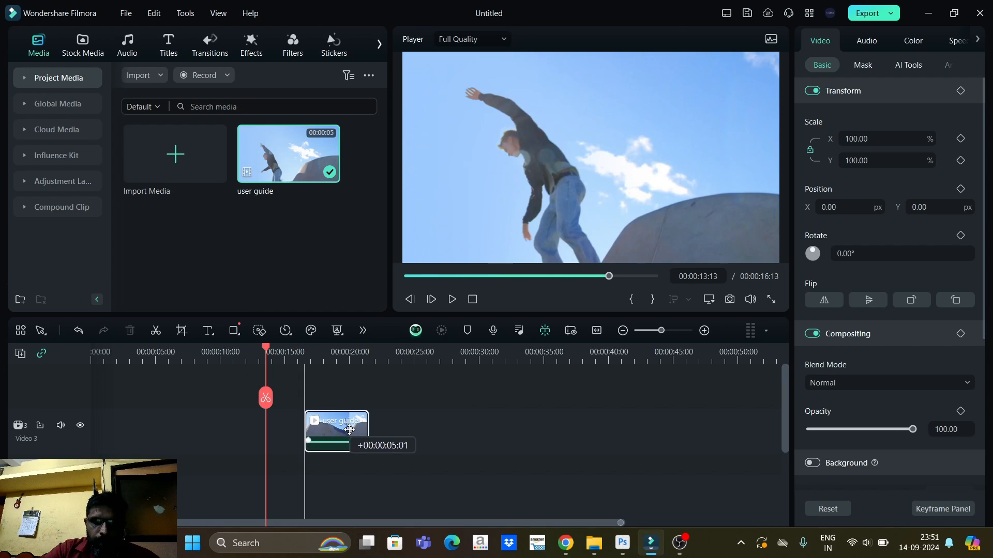
click(342, 362)
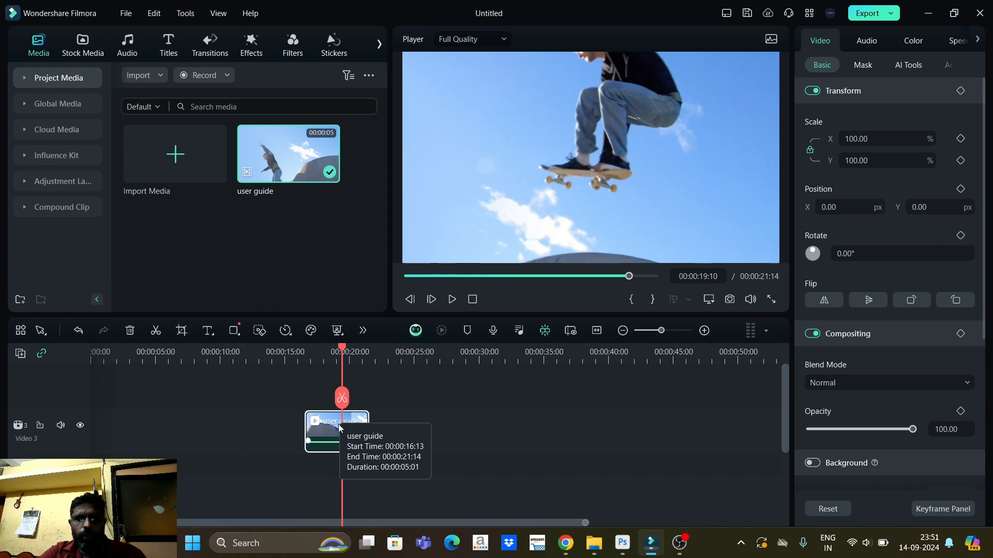
Duplicate the clip onto the Video 5 track directly after the original's end, and raise the copy's volume to 12 dB.
alt+drag(340, 423, 425, 426)
drag(348, 355, 370, 351)
drag(407, 443, 423, 389)
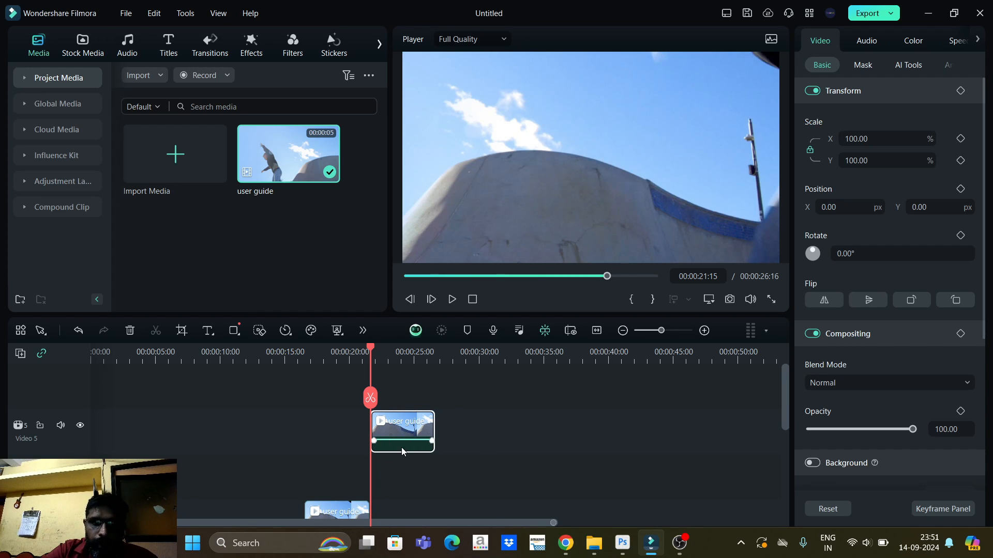
click(399, 352)
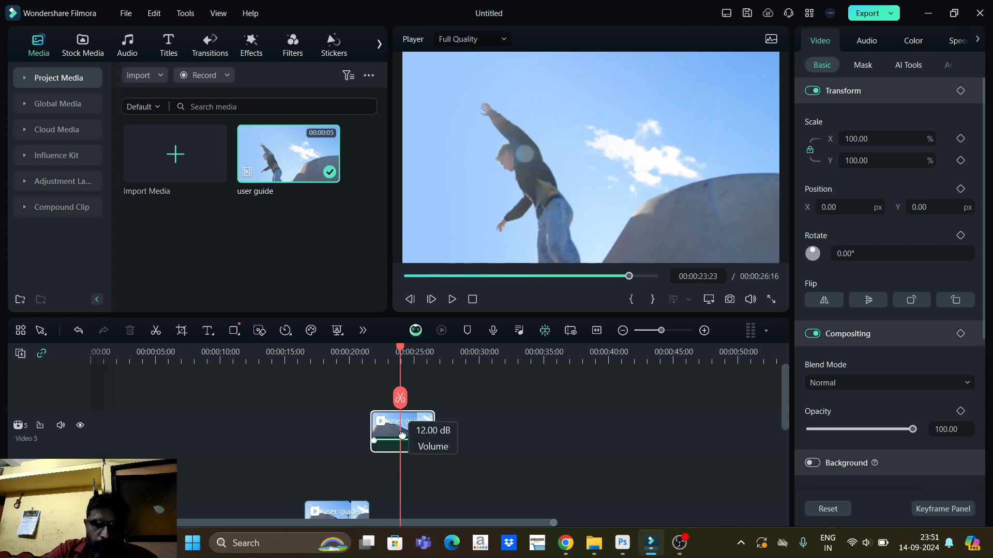
drag(393, 450, 402, 432)
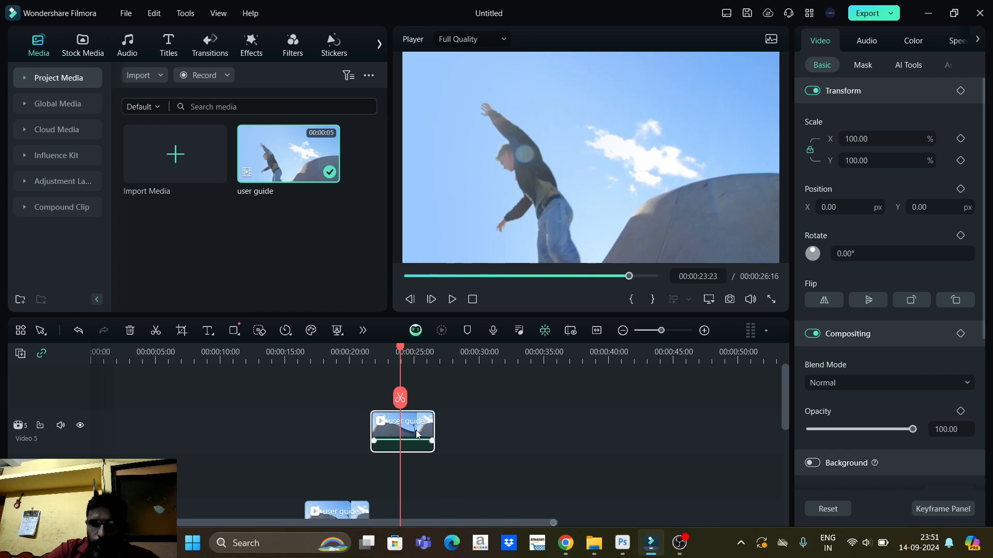
mouse_move(407, 352)
mouse_down()
mouse_move(395, 353)
mouse_move(408, 360)
mouse_up()
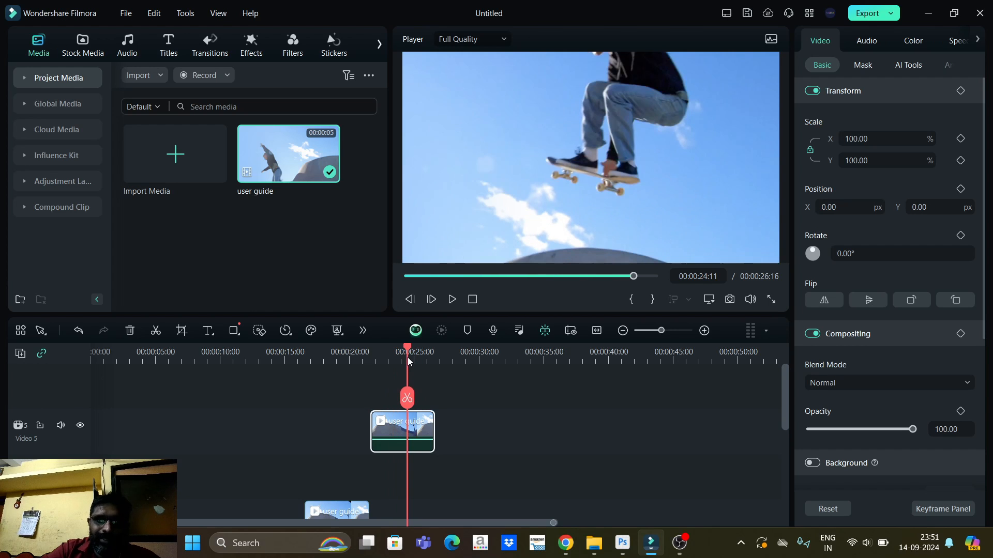
Detach the audio from the Video 5 clip and delete the detached audio clip.
right_click(393, 435)
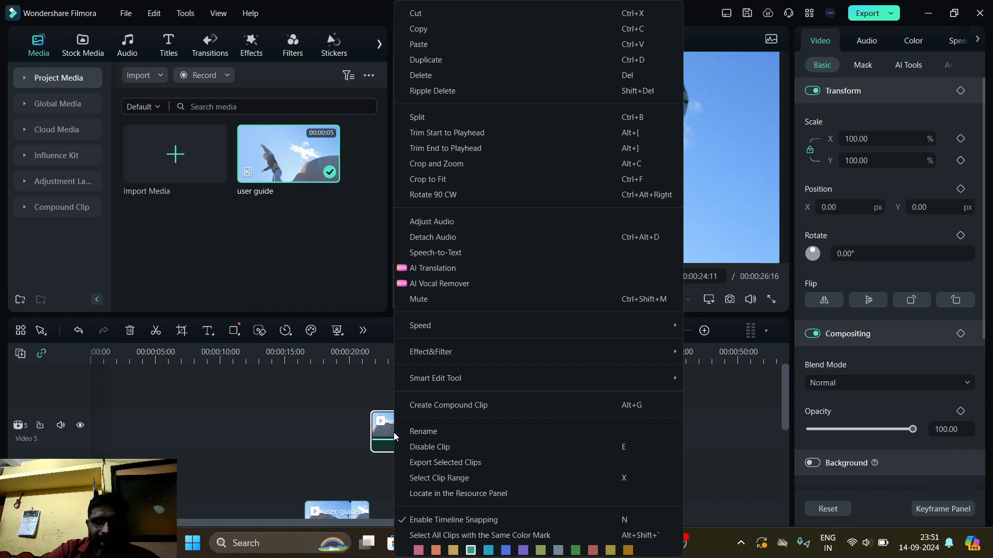
click(435, 238)
scroll(466, 439, down, 3)
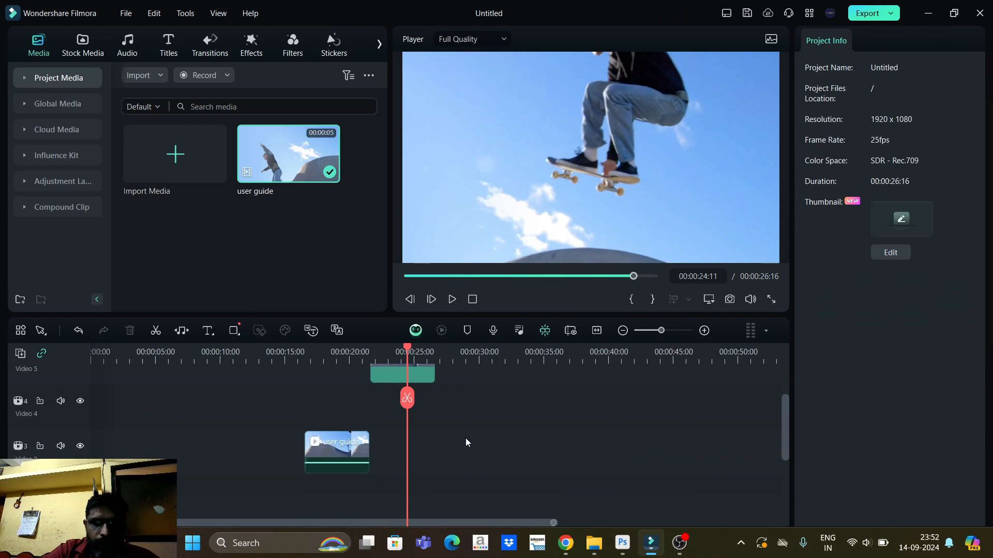
click(422, 469)
scroll(418, 469, up, 3)
scroll(419, 469, down, 3)
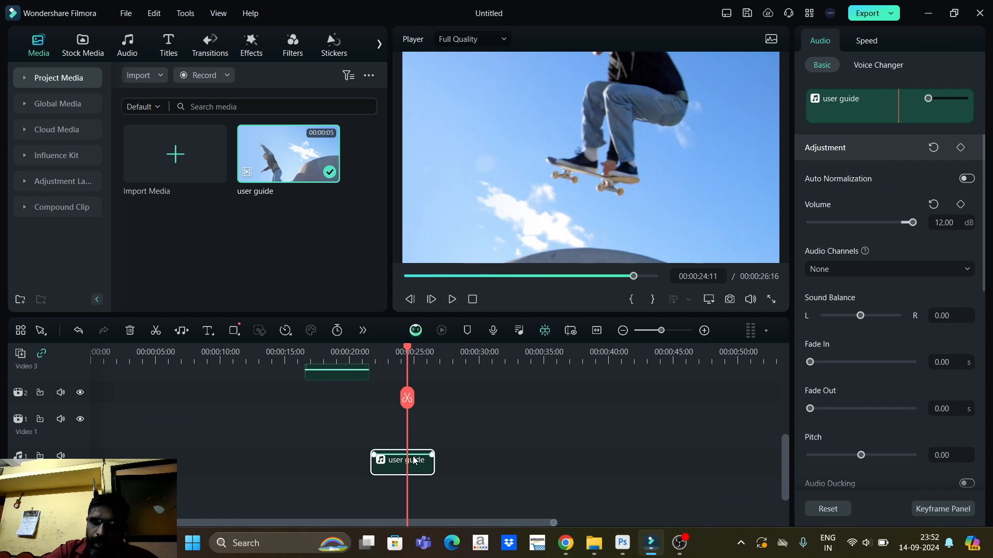
key(Delete)
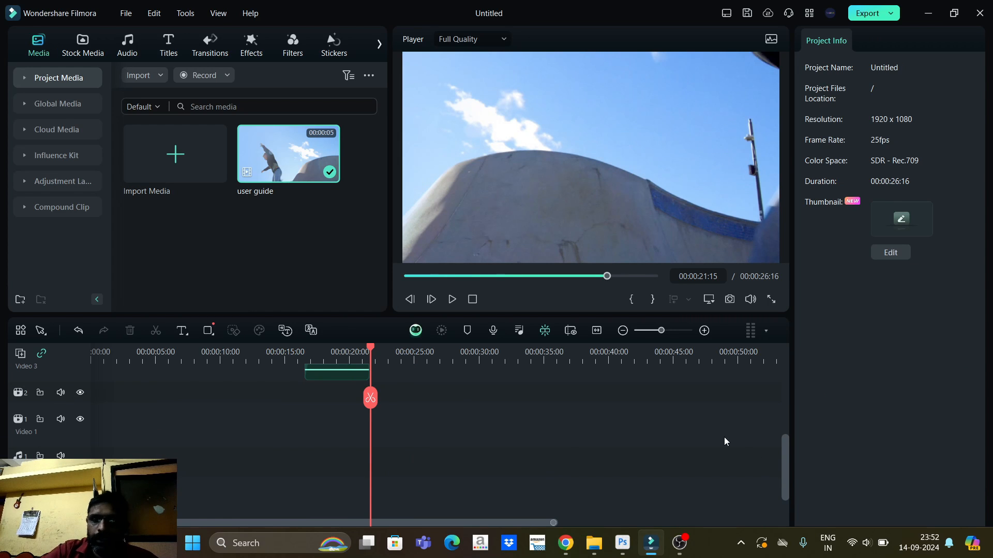
Select the user guide clip on Video 5 and place the playhead at 00:00:23:05.
drag(785, 476, 783, 411)
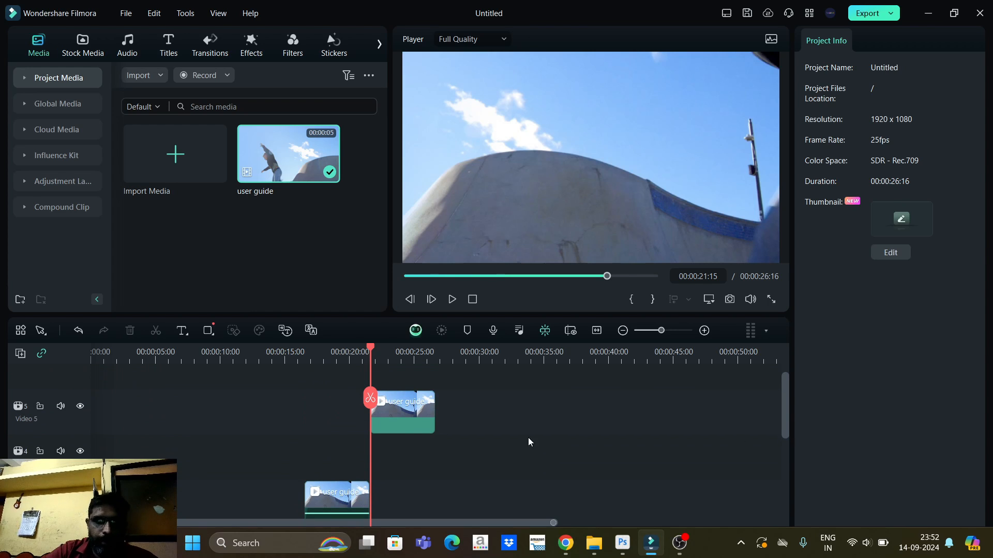
click(405, 429)
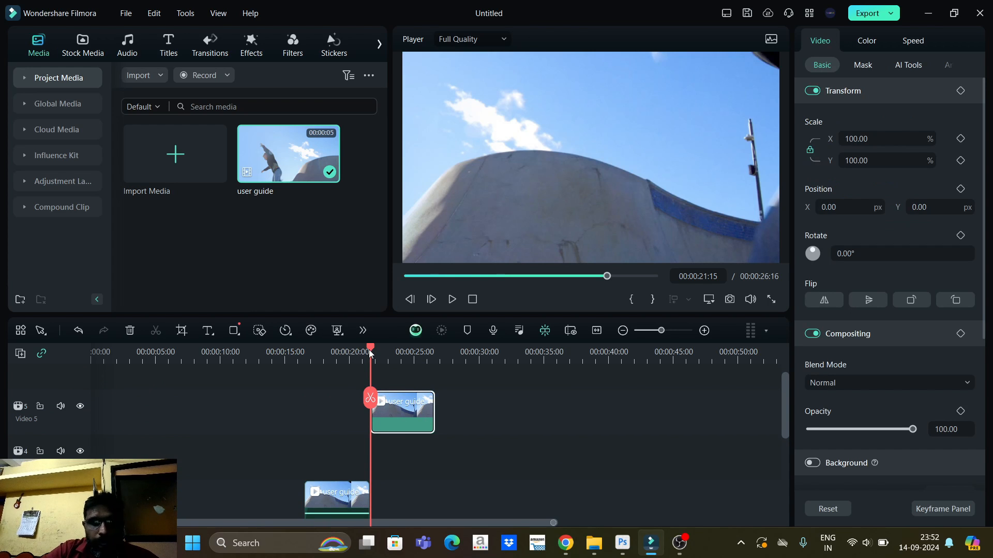
drag(370, 353, 390, 353)
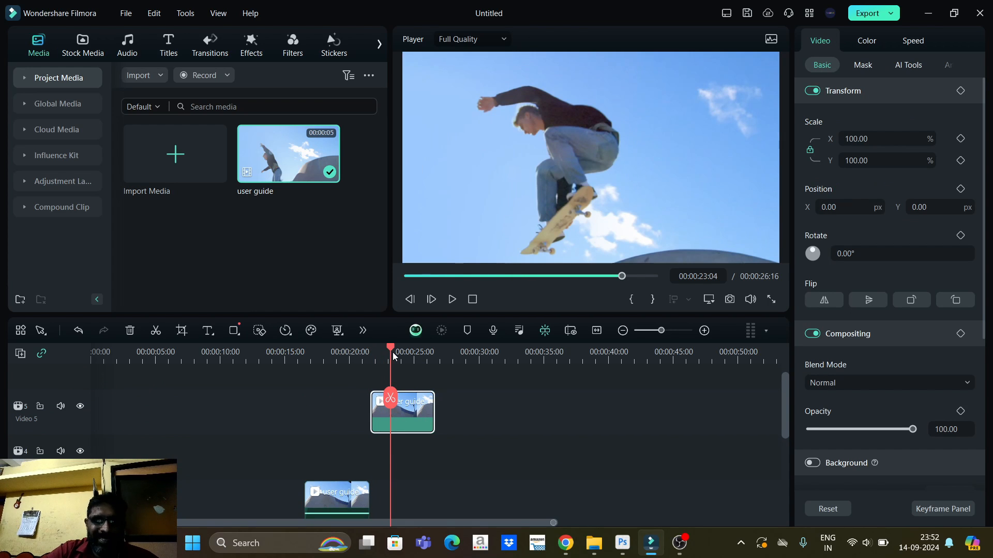
click(390, 351)
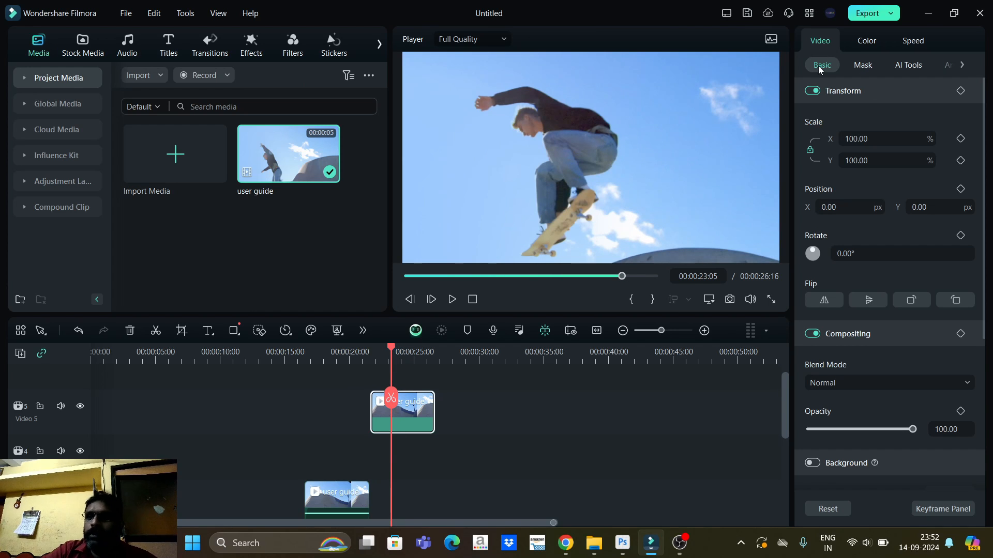
Look through the Video 5 clip's Mask, AI Tools, Speed and Color settings, ending at its basic video settings.
click(863, 67)
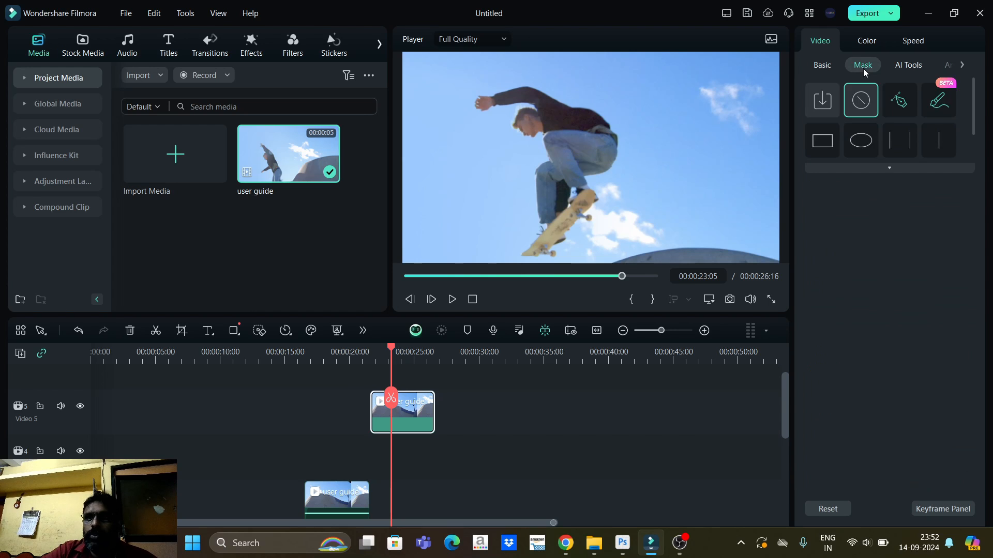
click(911, 65)
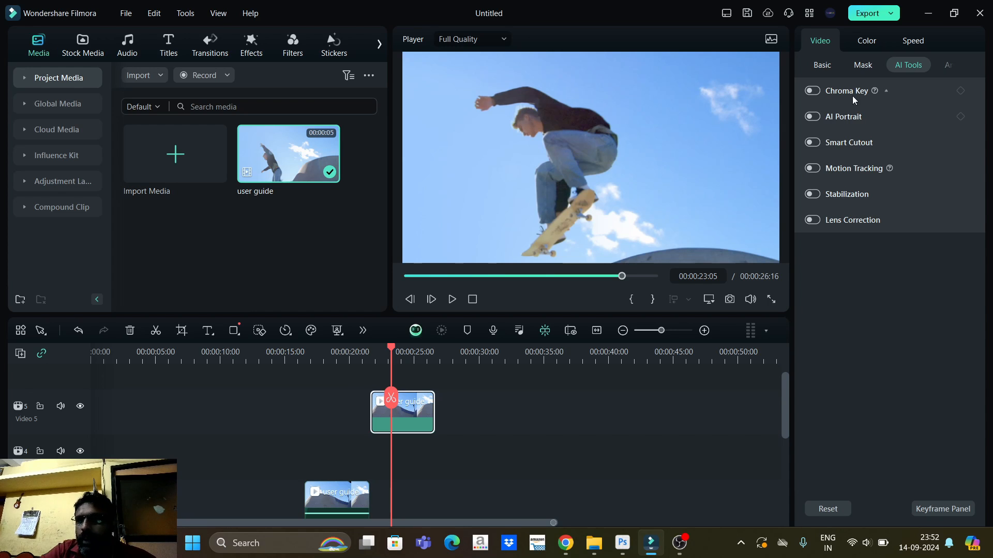
click(922, 42)
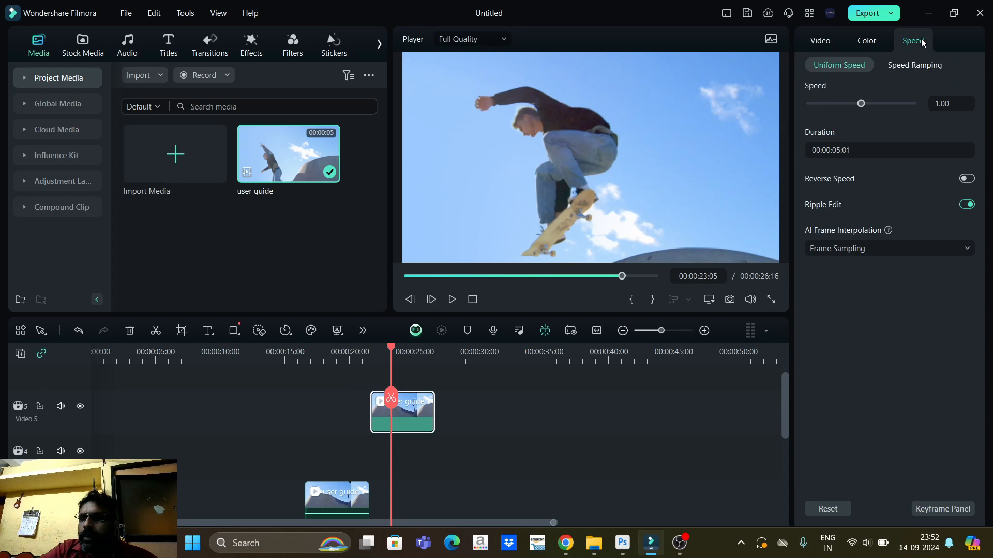
click(869, 47)
click(817, 47)
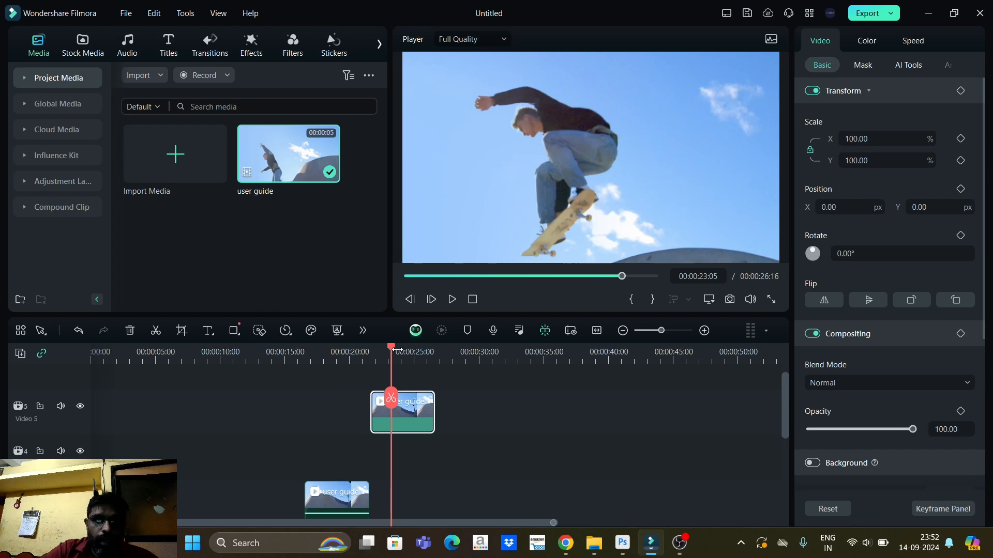
Try 1/4 Quality for the player preview with playback from about 00:00:22:12, and restore Full Quality.
mouse_move(386, 354)
mouse_down()
mouse_move(377, 354)
mouse_move(406, 351)
mouse_move(373, 355)
mouse_move(405, 356)
mouse_move(378, 362)
mouse_move(389, 360)
mouse_up()
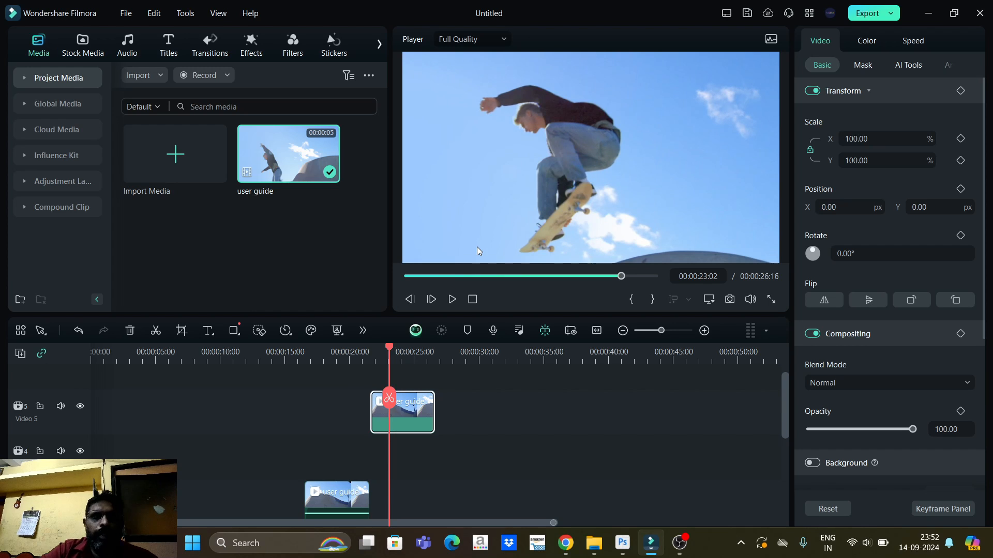
click(466, 39)
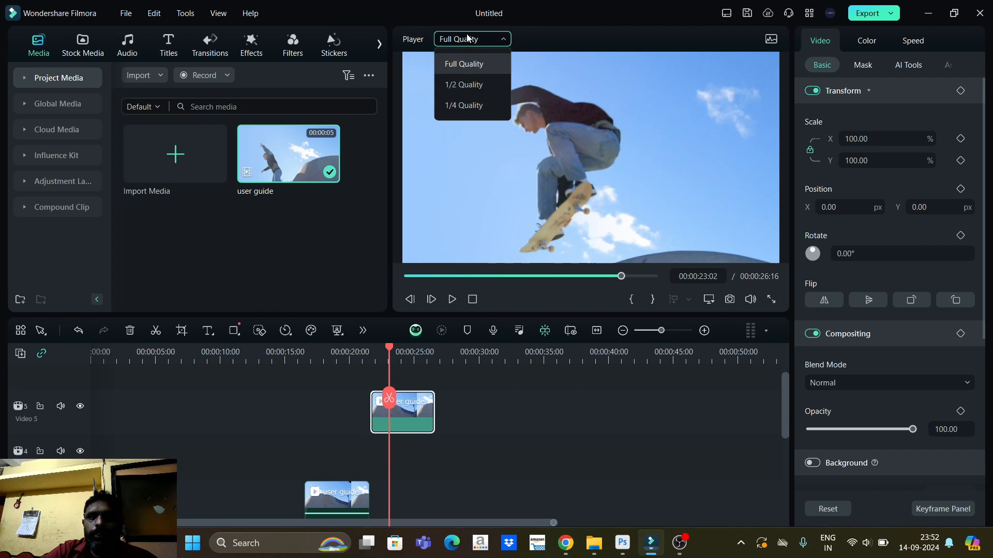
click(464, 105)
mouse_move(388, 356)
mouse_down()
mouse_move(398, 356)
mouse_move(381, 359)
mouse_up()
click(452, 299)
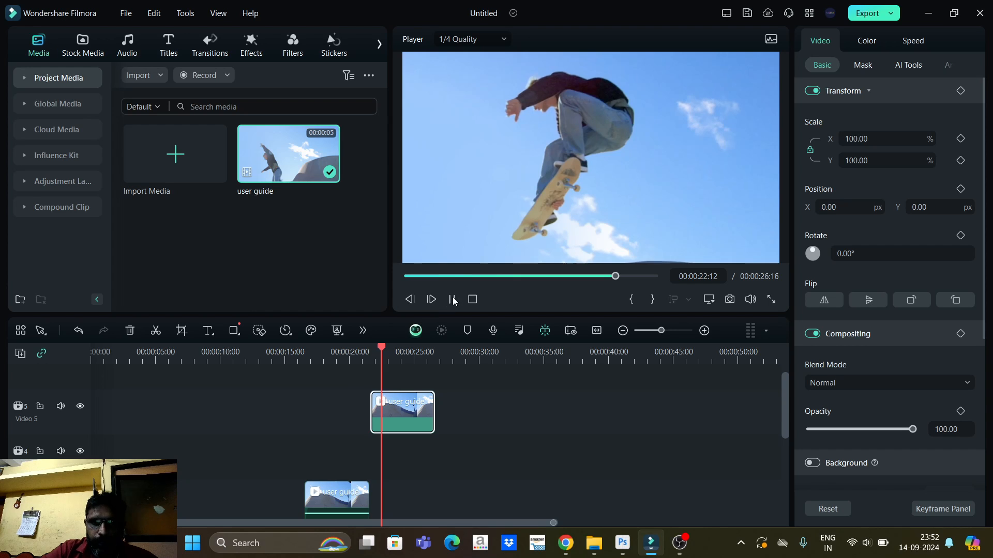
click(452, 299)
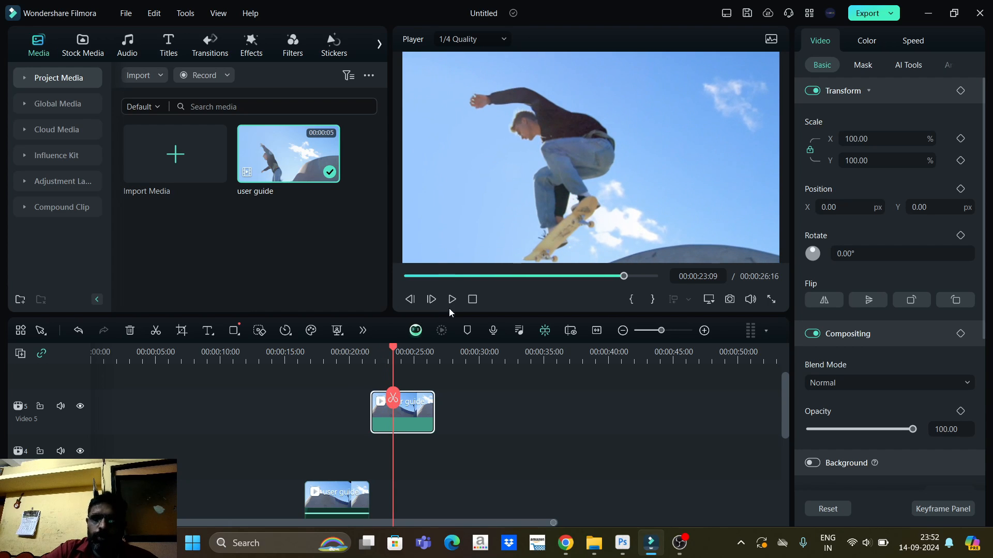
click(487, 36)
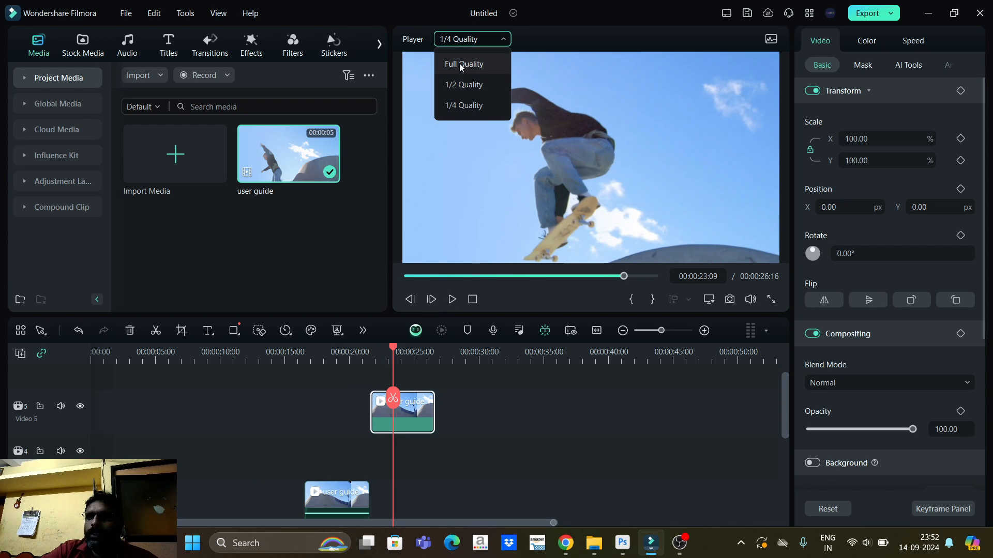
click(460, 63)
Move the Video 5 clip to start at about 00:00:25 and inspect its frame at 00:00:25:15 with the video scopes.
drag(409, 418, 452, 418)
drag(393, 351, 422, 353)
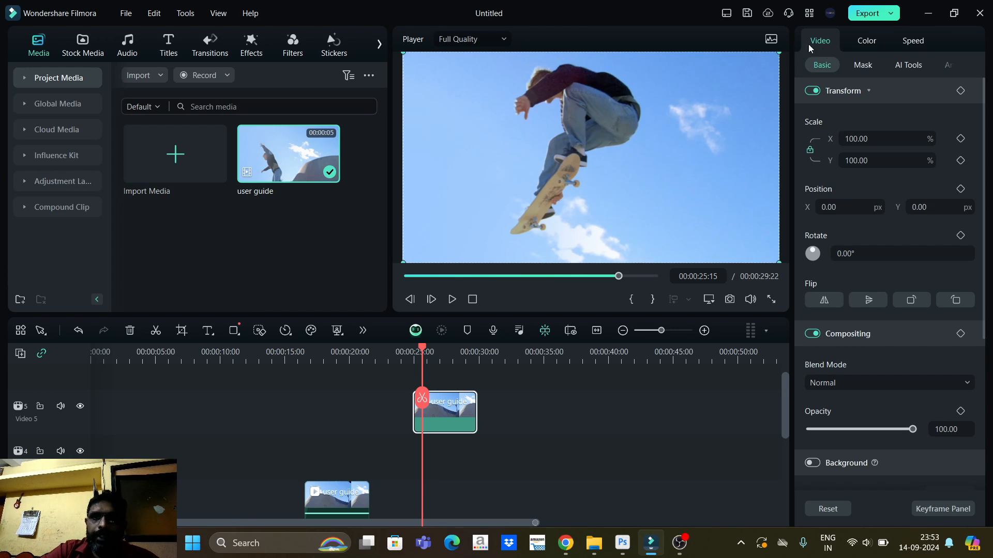
click(771, 40)
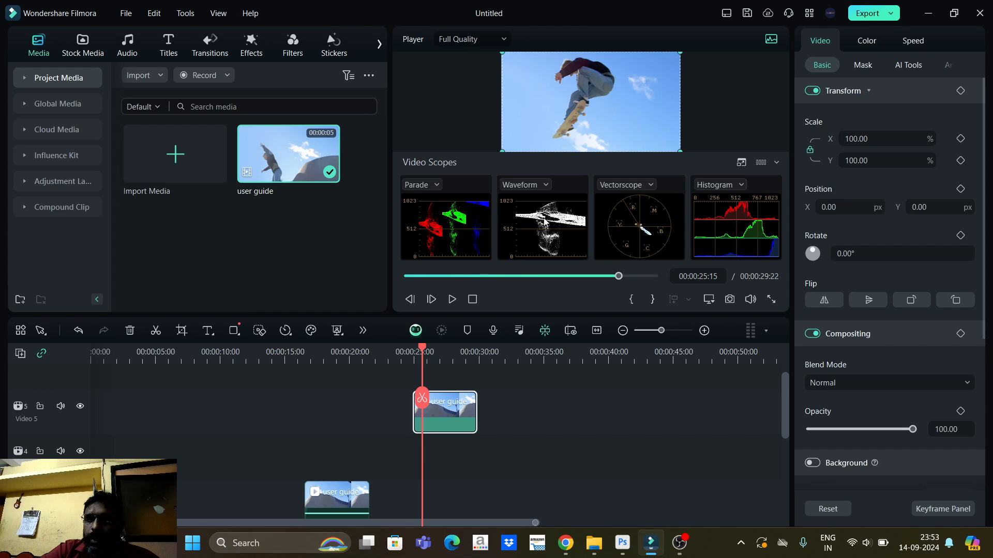
click(771, 40)
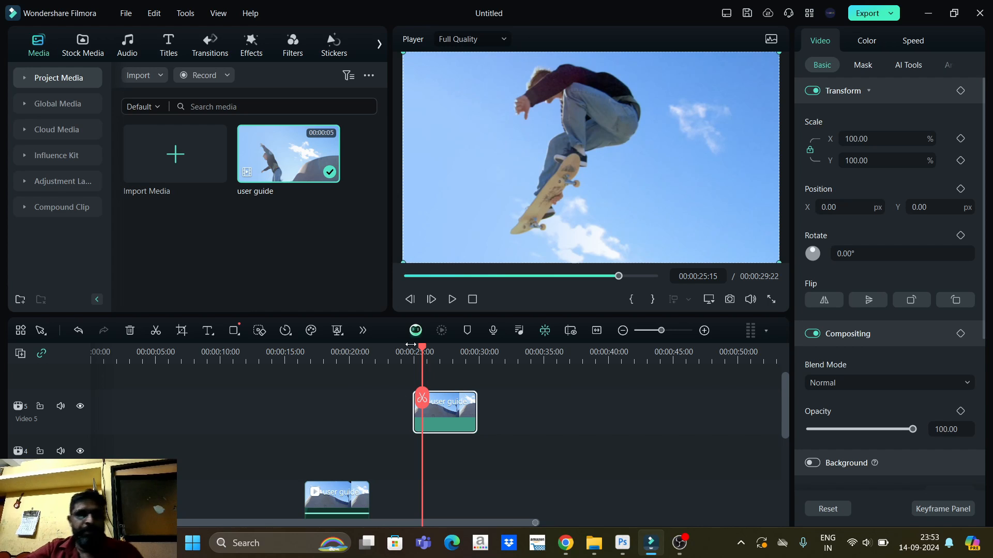
Duplicate the Video 5 clip onto a new Video 6 track, starting at about 00:00:33:10, and place the playhead at 00:00:27:06.
drag(445, 430, 549, 393)
mouse_move(452, 362)
mouse_down()
mouse_move(450, 349)
mouse_move(444, 359)
mouse_up()
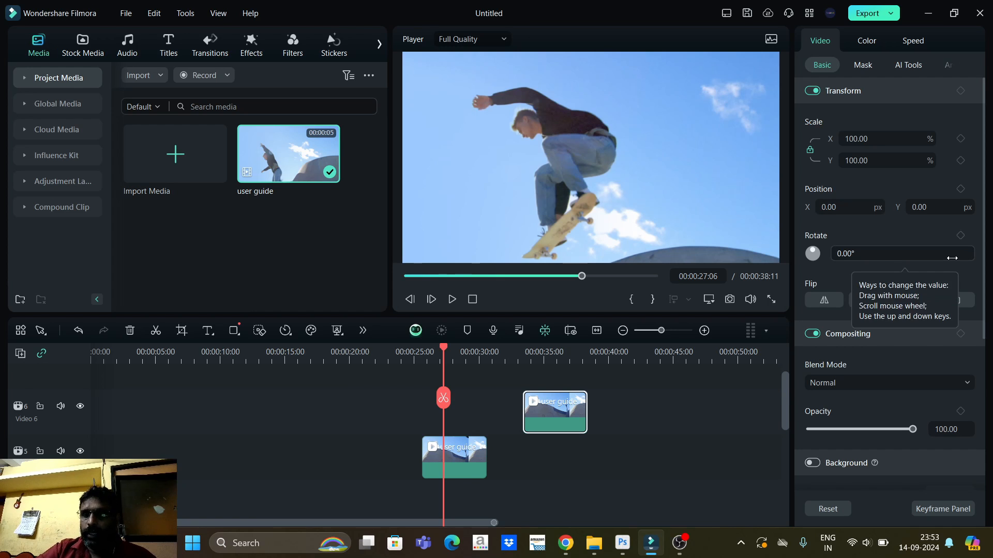
click(459, 459)
drag(878, 433, 915, 431)
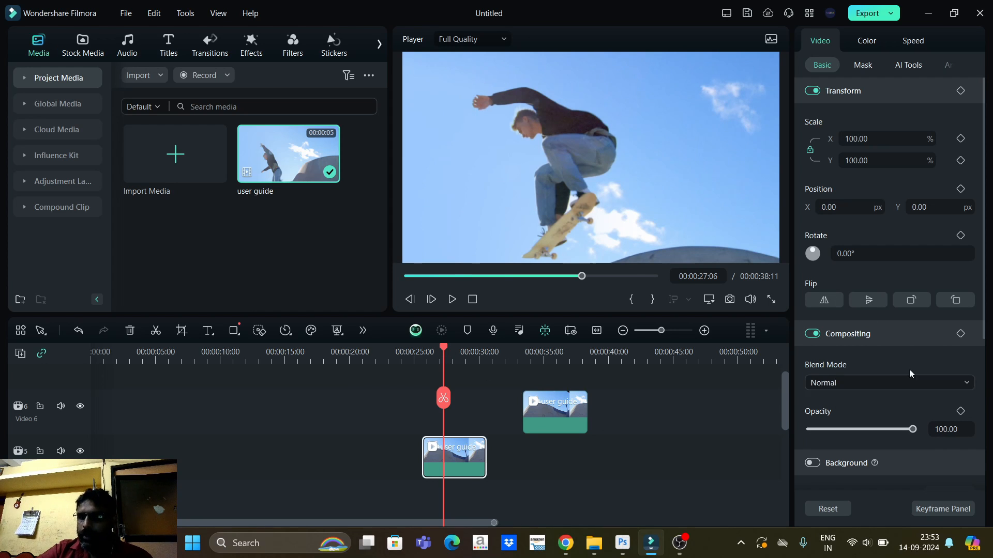
click(613, 468)
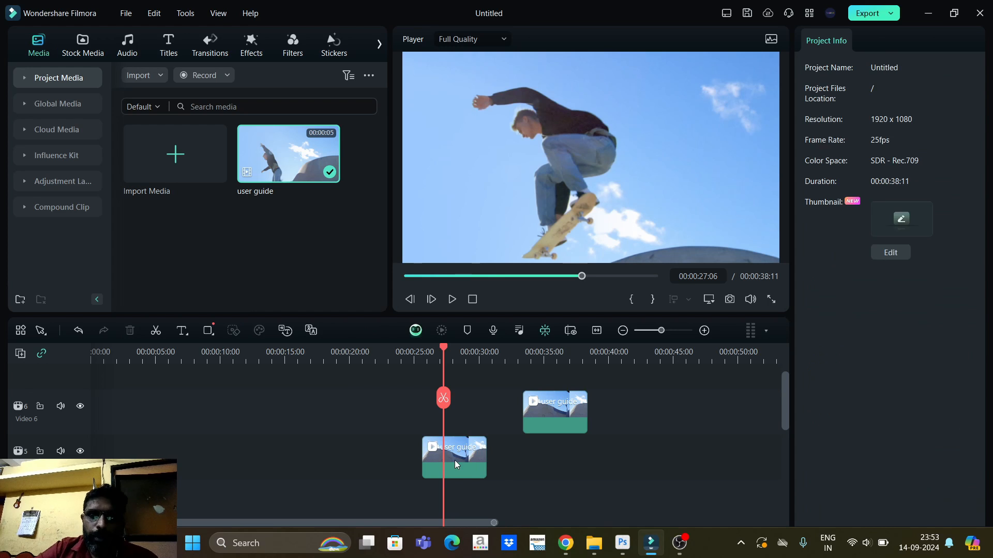
Select the Video 5 clip and review its Color and Speed settings, returning to the basic video settings.
click(455, 460)
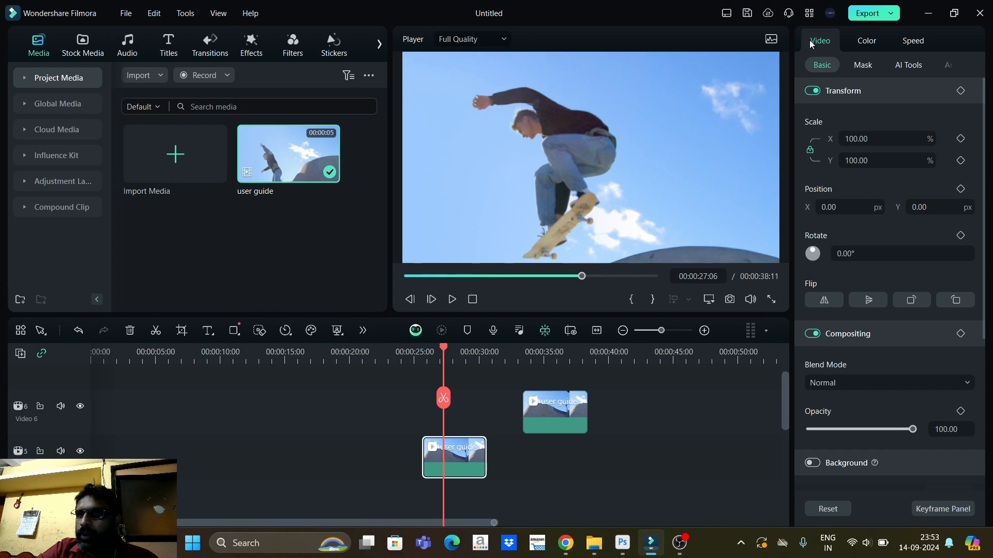
click(868, 42)
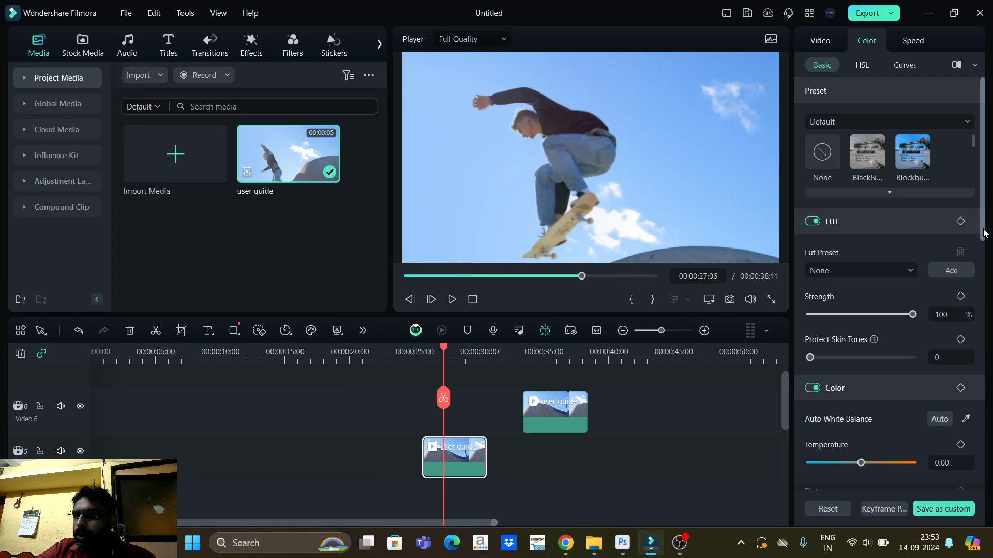
scroll(889, 290, down, 8)
scroll(889, 290, up, 9)
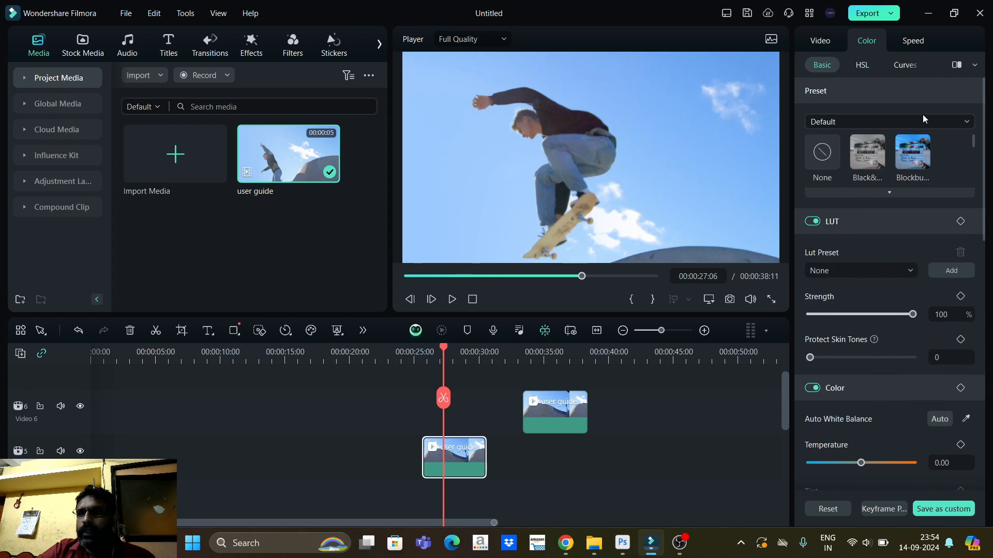
click(907, 49)
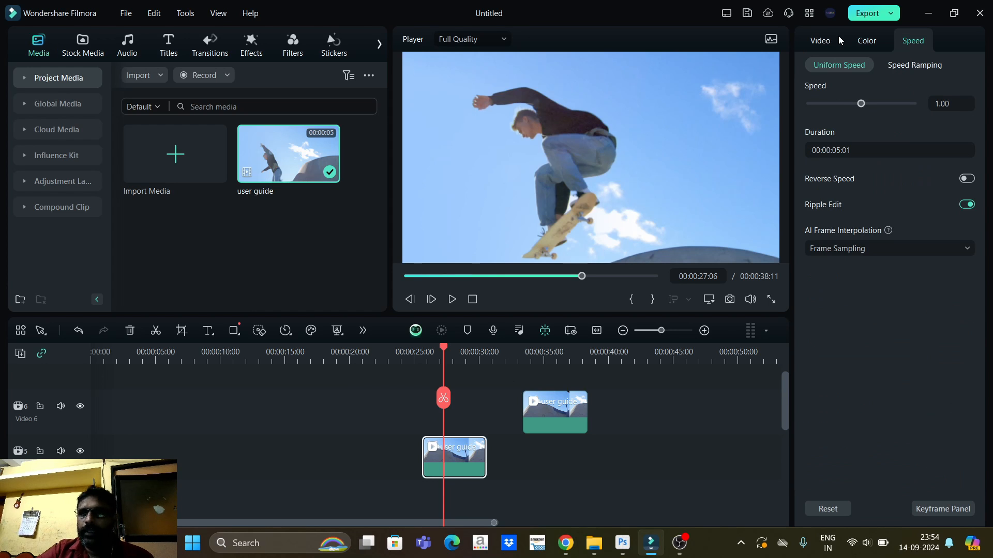
click(821, 42)
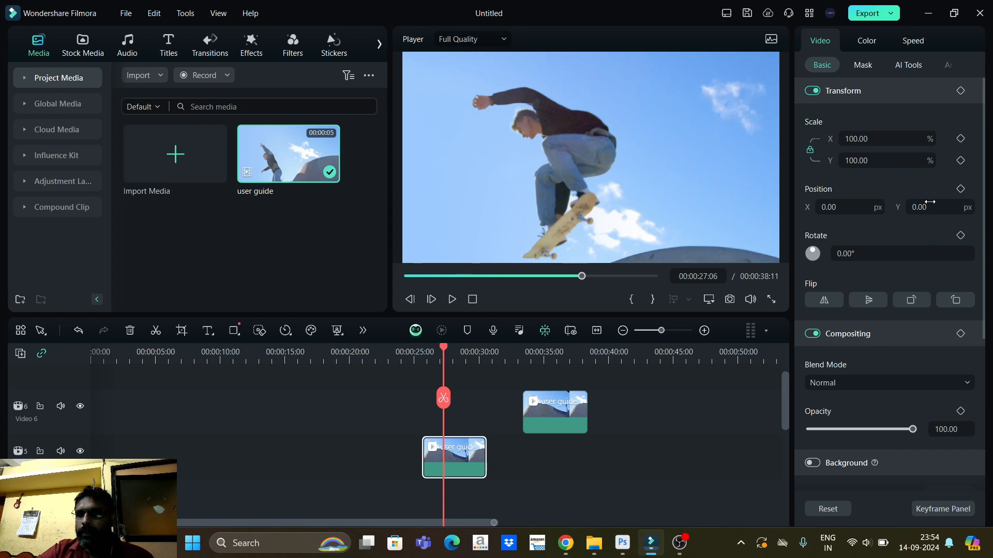
drag(985, 261, 989, 212)
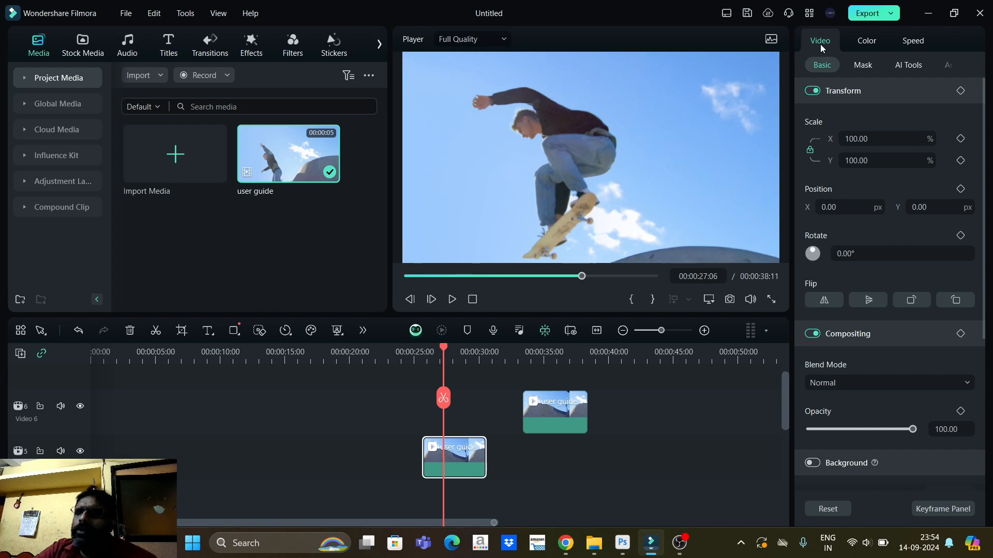
Fade out the Video 5 clip with opacity keyframes of 100 at 00:00:26:01 and 0 at 00:00:28:14.
drag(912, 429, 841, 430)
click(934, 411)
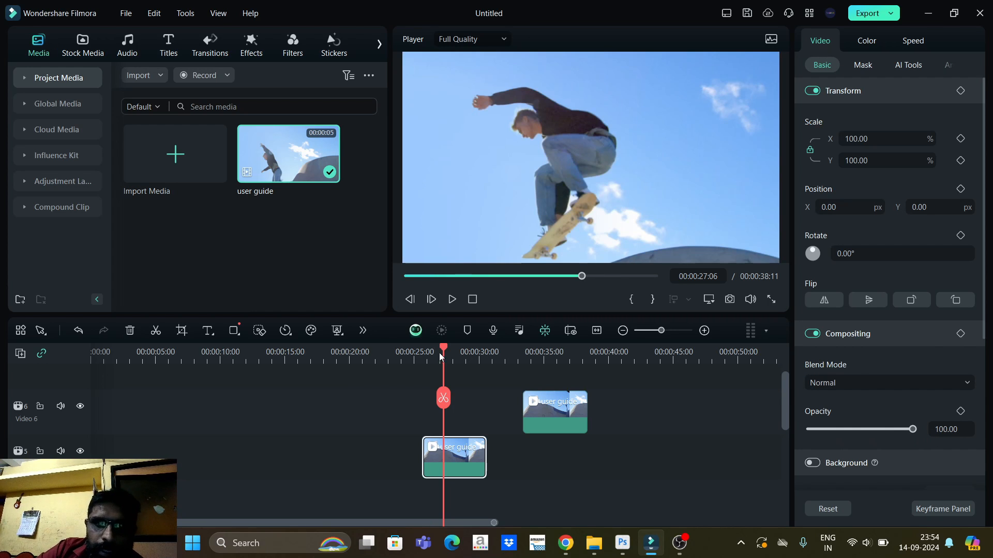
drag(439, 353, 428, 353)
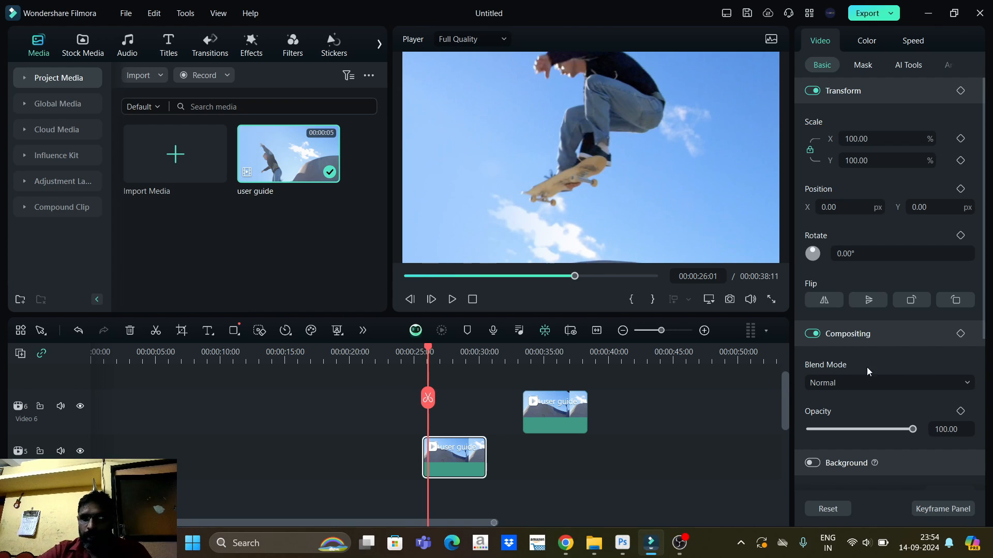
click(960, 412)
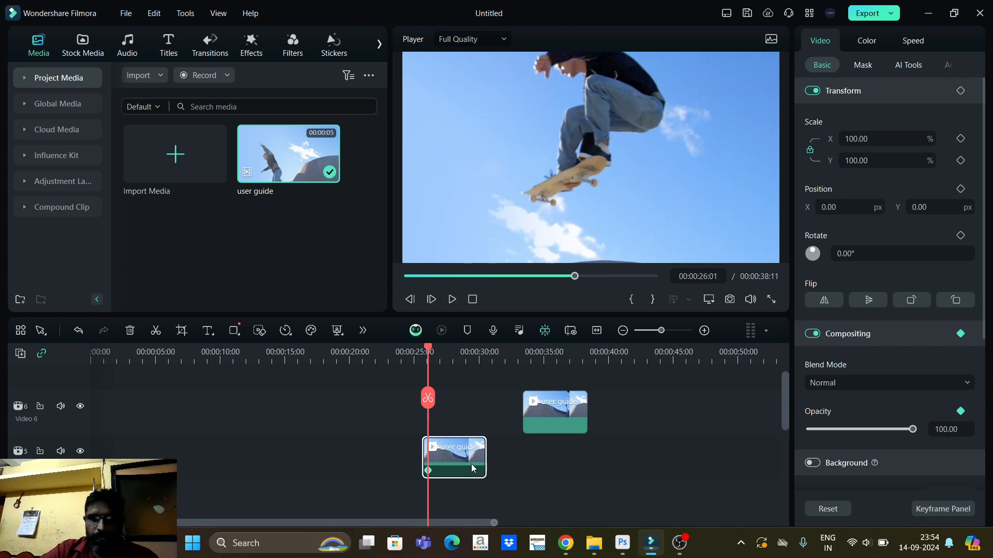
drag(429, 354, 462, 359)
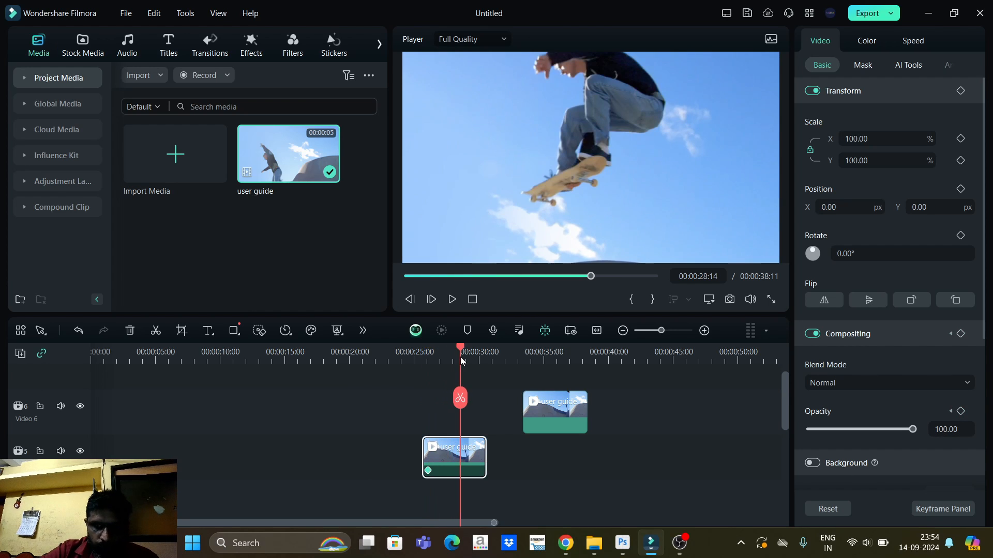
click(961, 411)
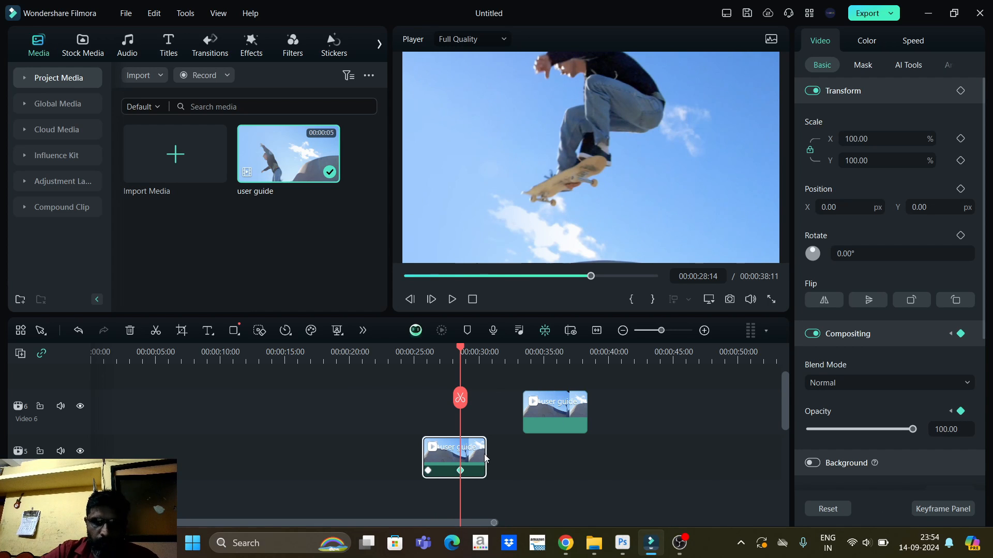
drag(913, 430, 774, 428)
Play back the opacity fade on the Video 5 clip from its first keyframe.
drag(461, 353, 427, 353)
click(458, 300)
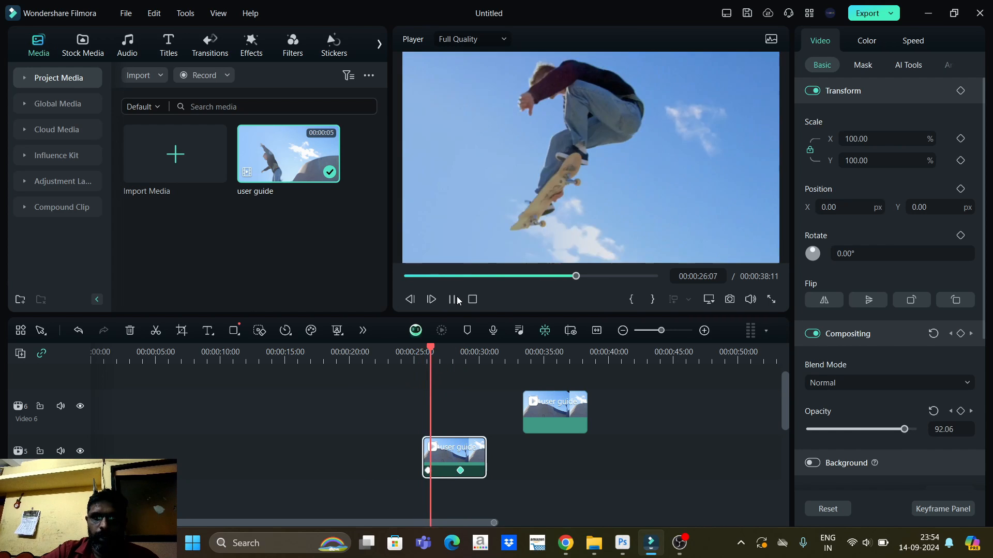
click(458, 300)
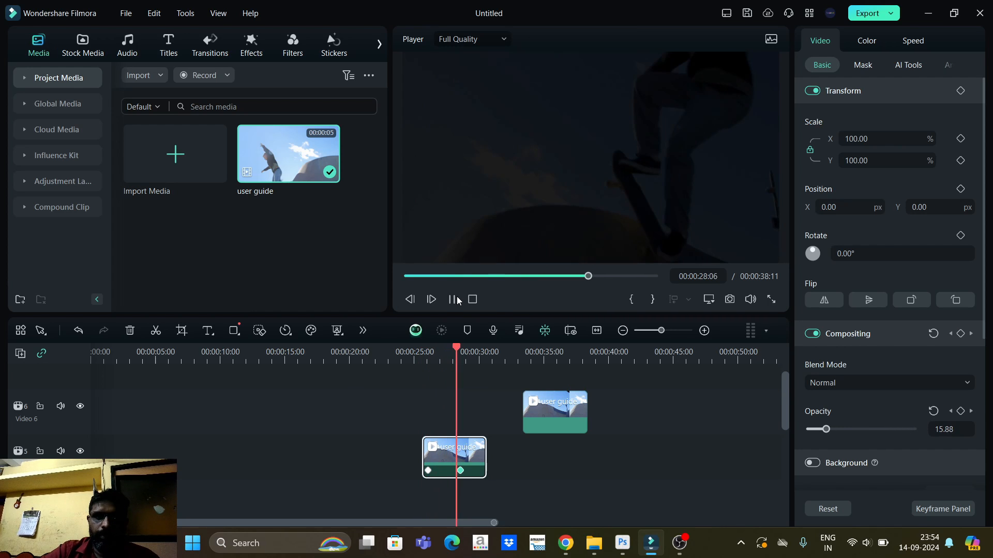
Shorten the fade by moving the second opacity keyframe to 00:00:27:05, and preview the result.
drag(461, 472, 442, 477)
click(442, 476)
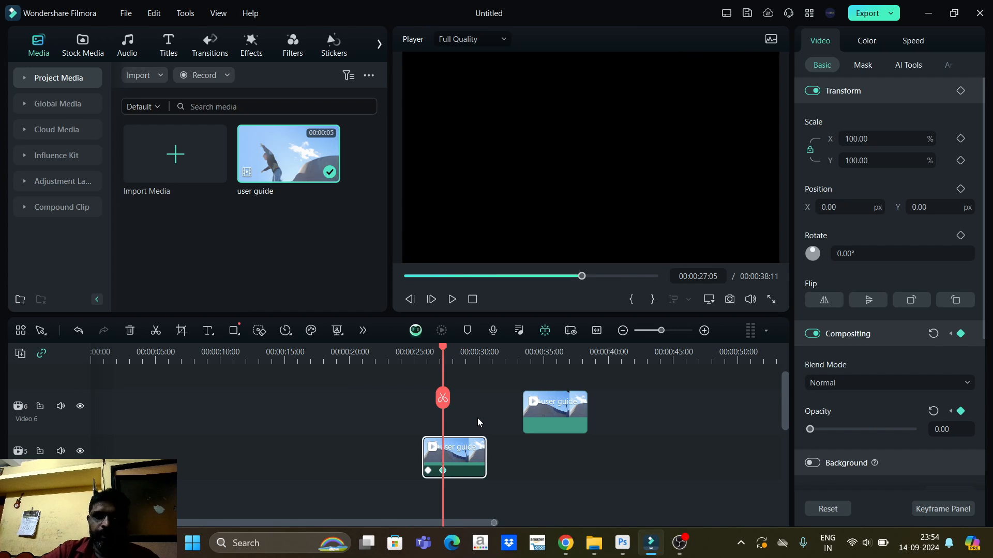
scroll(427, 352, down, 1)
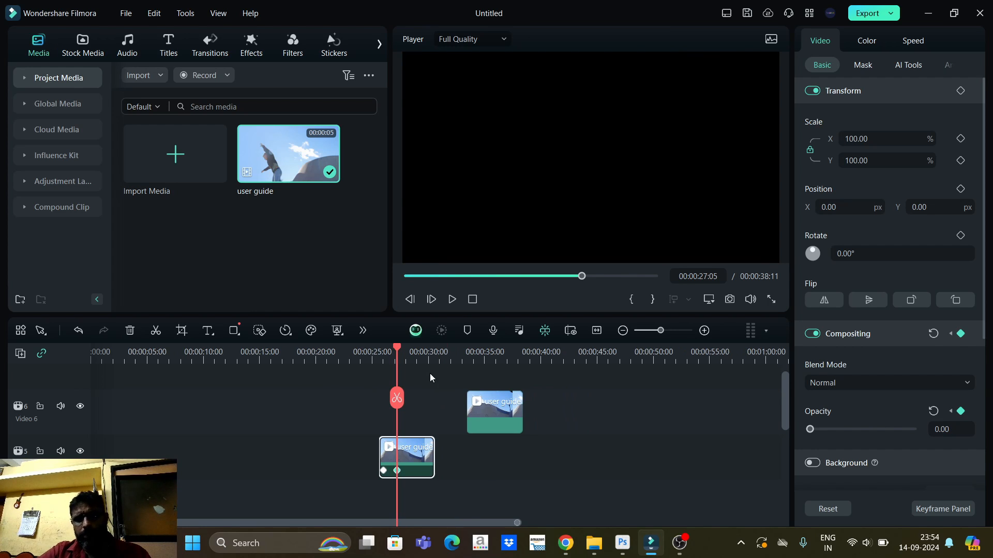
drag(397, 357, 388, 352)
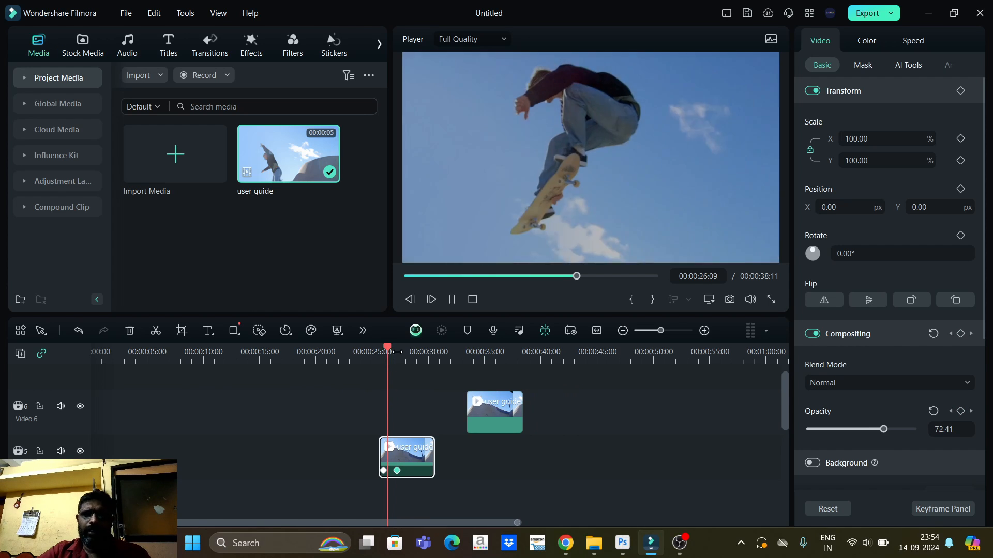
key(space)
key(space)
Try overlapping the Video 6 clip with the end of the Video 5 clip, preview it, and move the clip back.
drag(488, 424, 434, 422)
key(space)
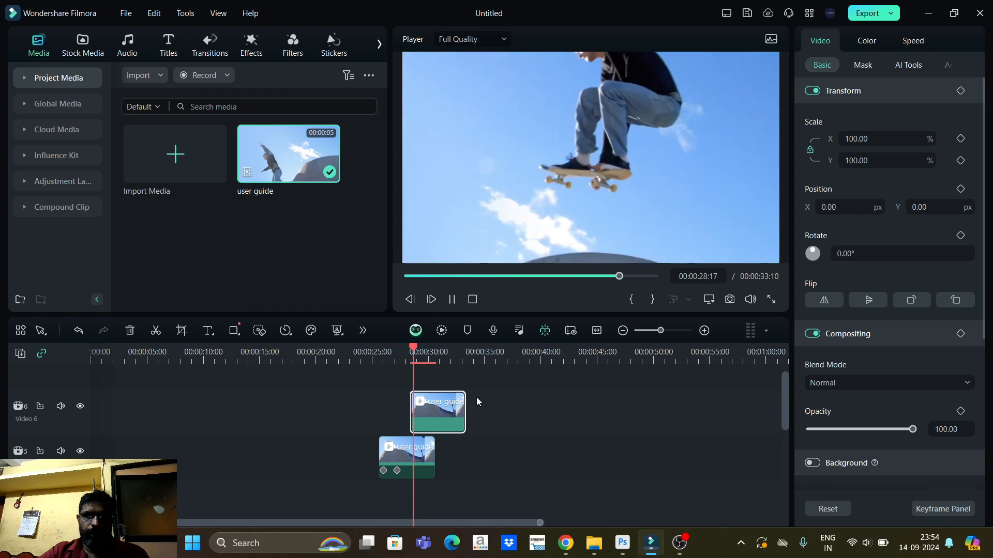
key(space)
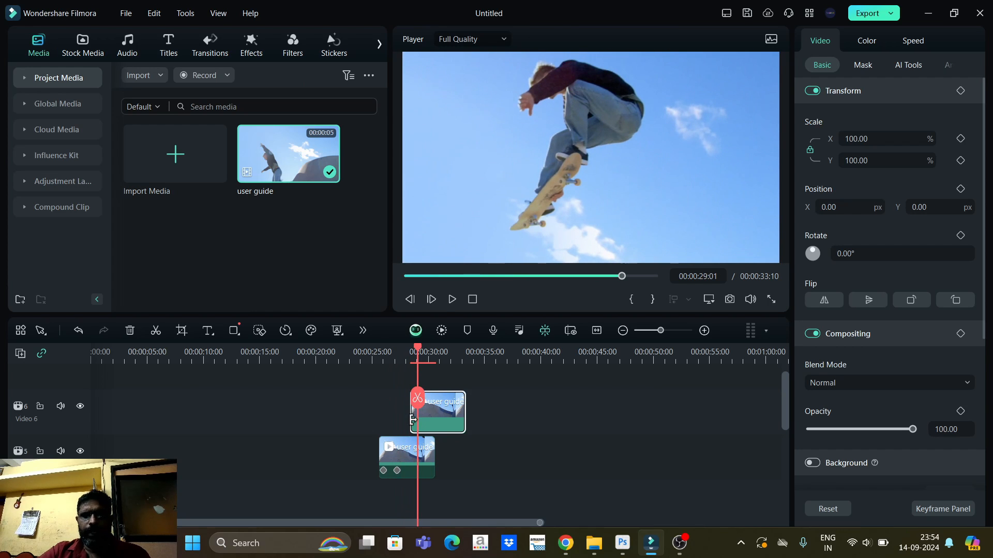
drag(418, 349, 432, 353)
drag(447, 420, 507, 412)
Split the Video 6 clip at 00:00:35:12.
drag(475, 352, 491, 363)
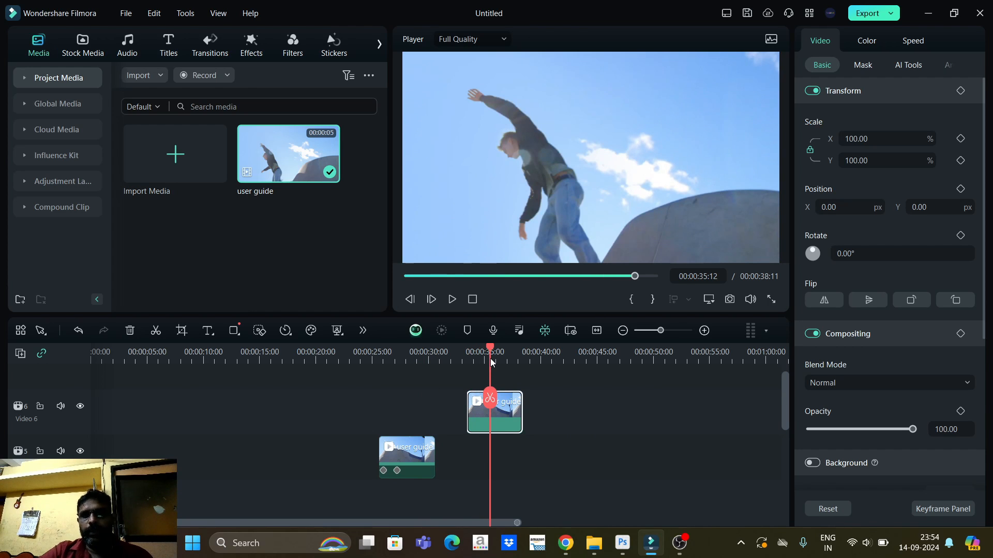
click(492, 407)
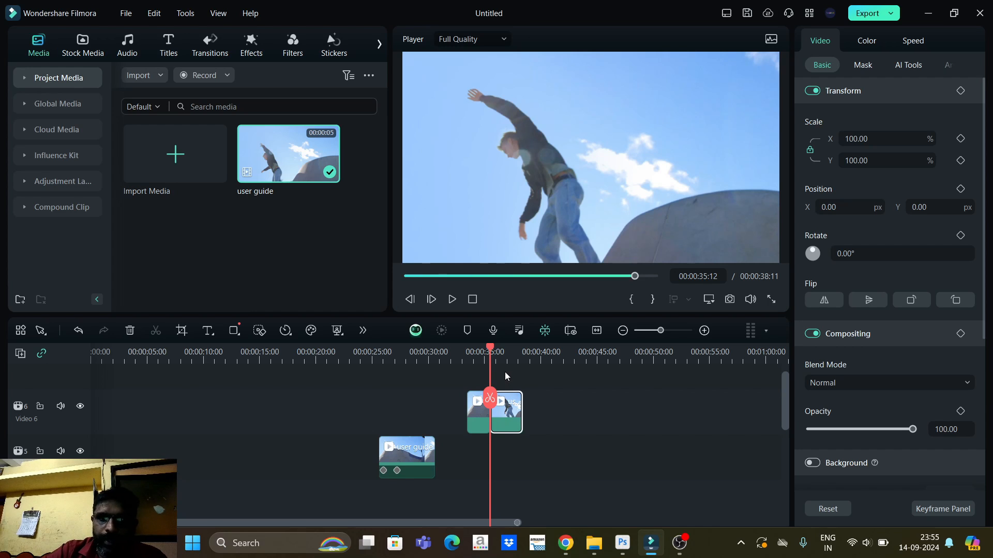
Undo the split of the Video 6 clip.
click(154, 13)
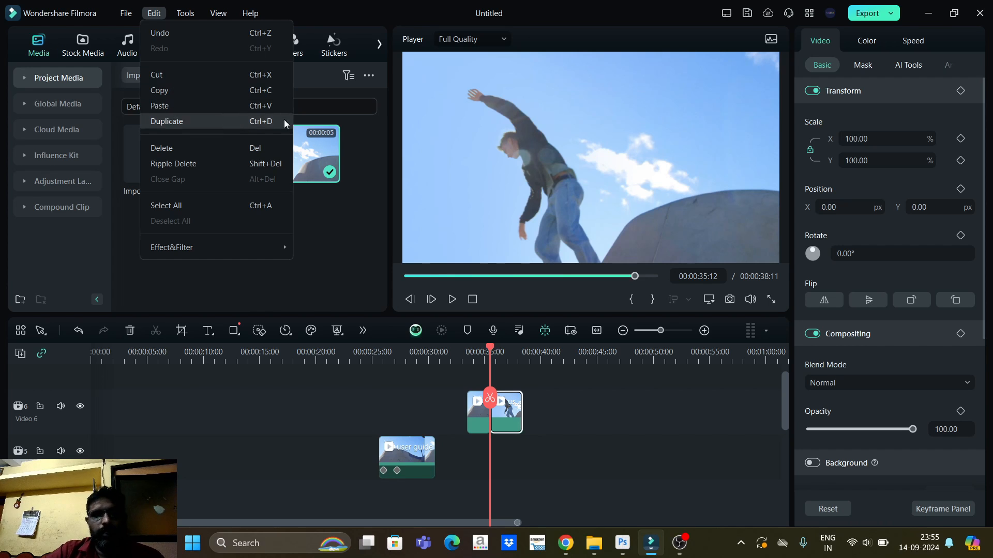
click(607, 421)
click(507, 414)
key(ctrl+z)
Try deleting the whole Video 6 clip and undo the deletion.
click(503, 421)
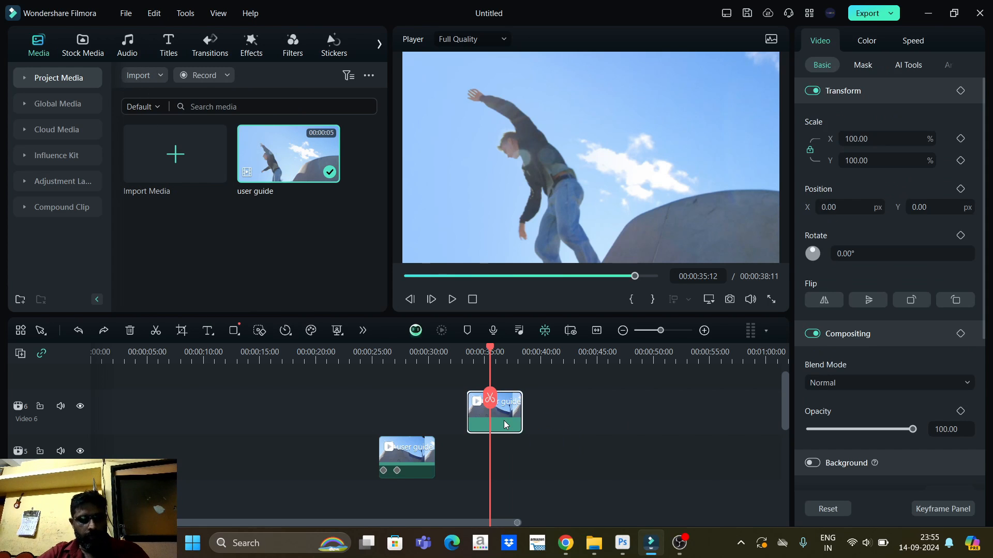
key(Delete)
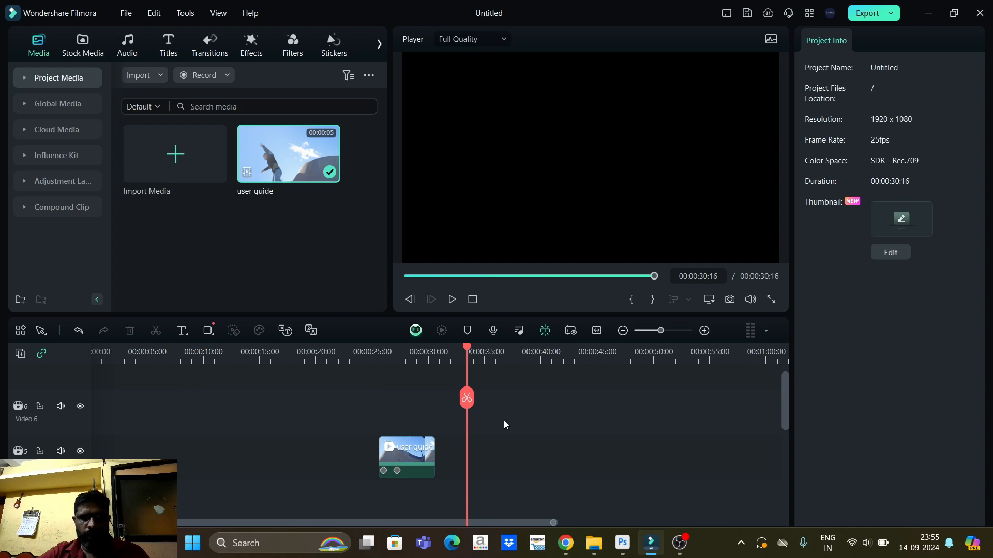
key(ctrl+z)
Try splitting the Video 6 clip at 00:00:35:15 and undo the split.
mouse_move(472, 352)
mouse_down()
mouse_move(503, 352)
mouse_move(492, 352)
mouse_up()
click(507, 427)
key(ctrl+b)
key(ctrl+z)
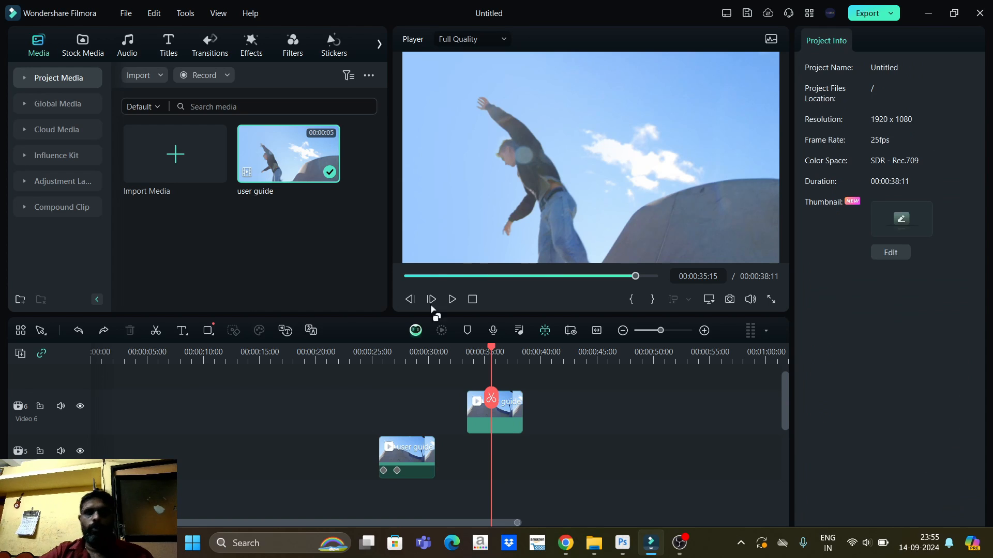
Look through the edit commands for the Video 6 clip, try cutting it at the playhead once more, and undo the cut.
click(154, 12)
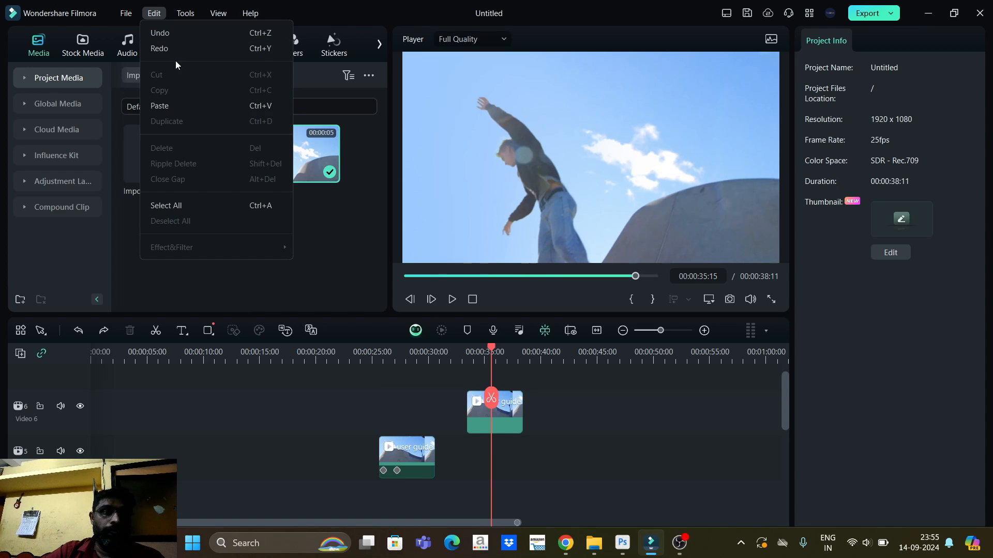
click(485, 412)
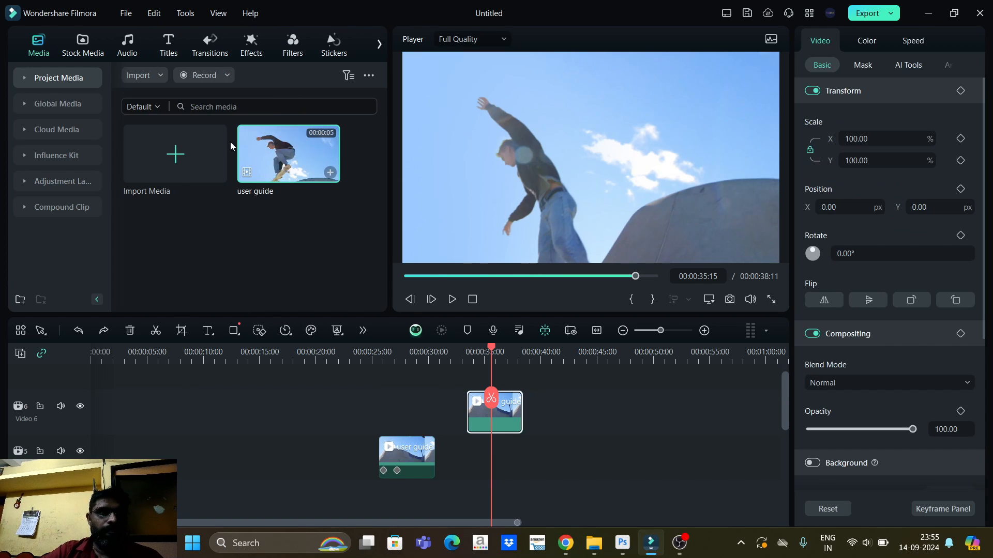
click(146, 14)
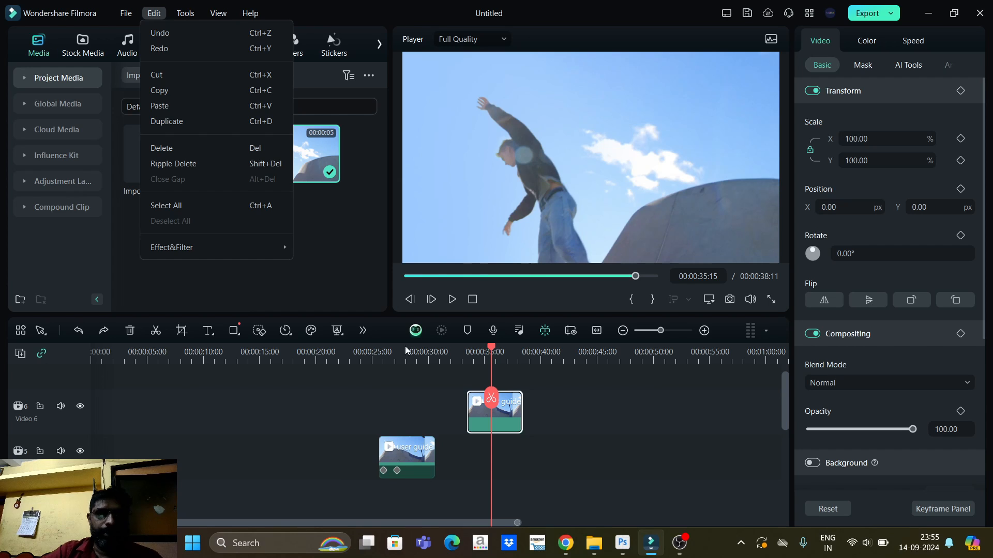
click(377, 404)
click(494, 428)
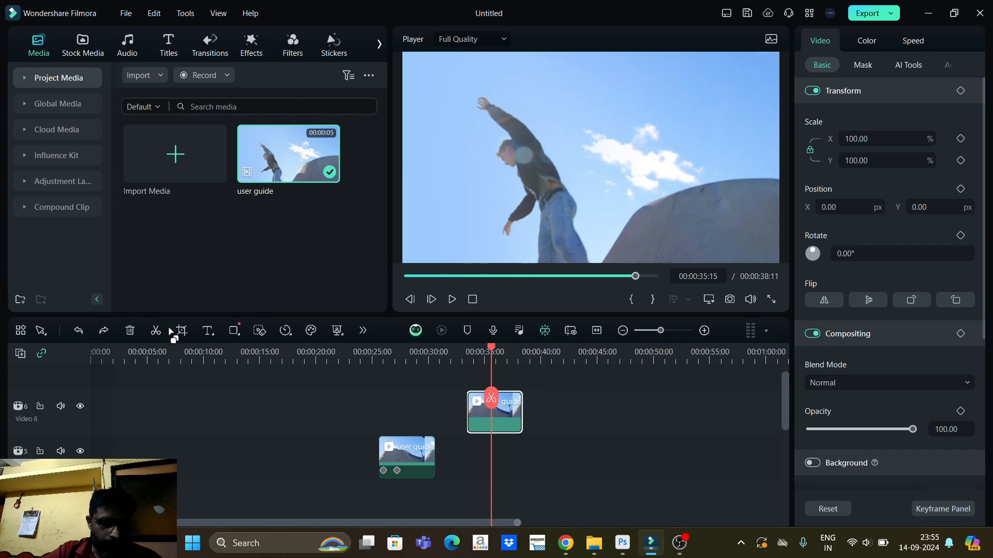
click(155, 335)
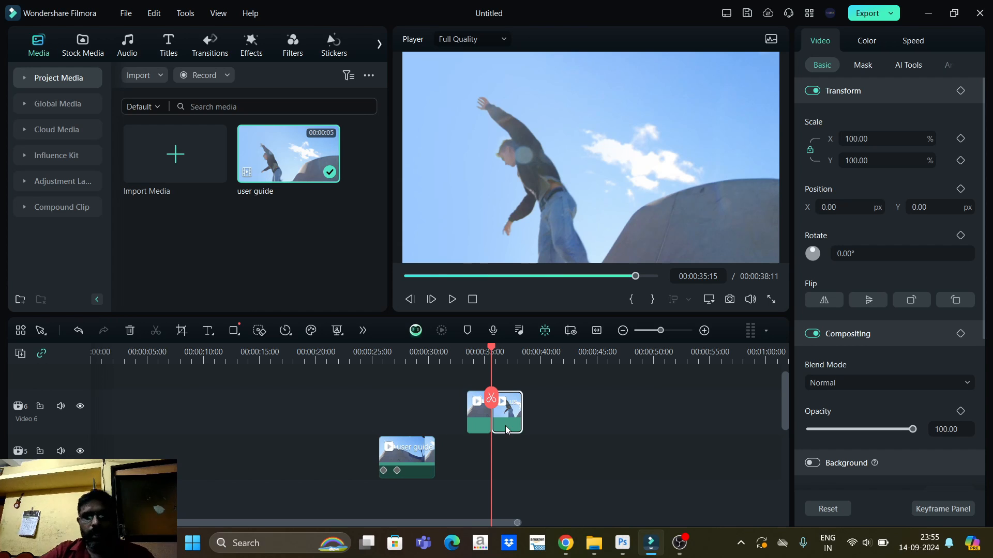
key(ctrl+z)
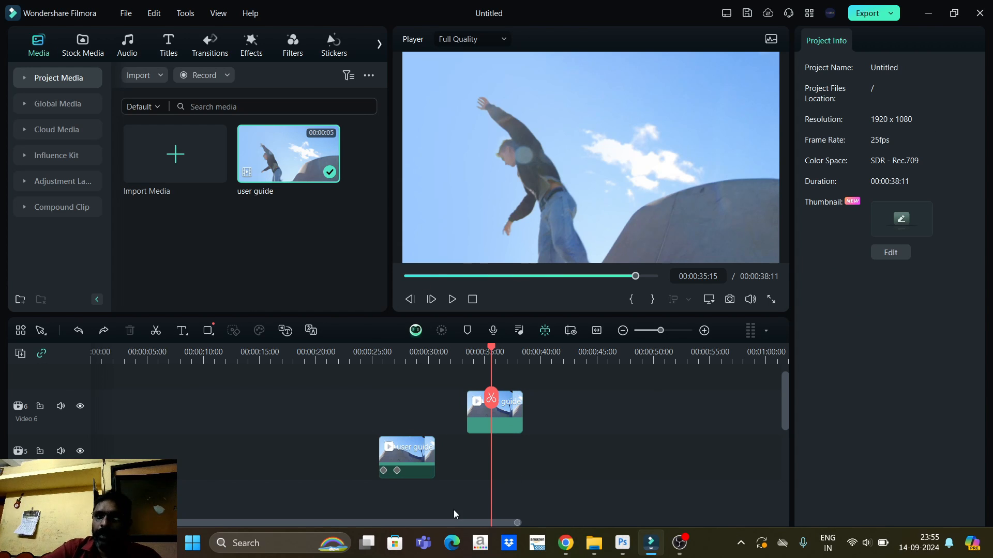
click(478, 421)
click(570, 437)
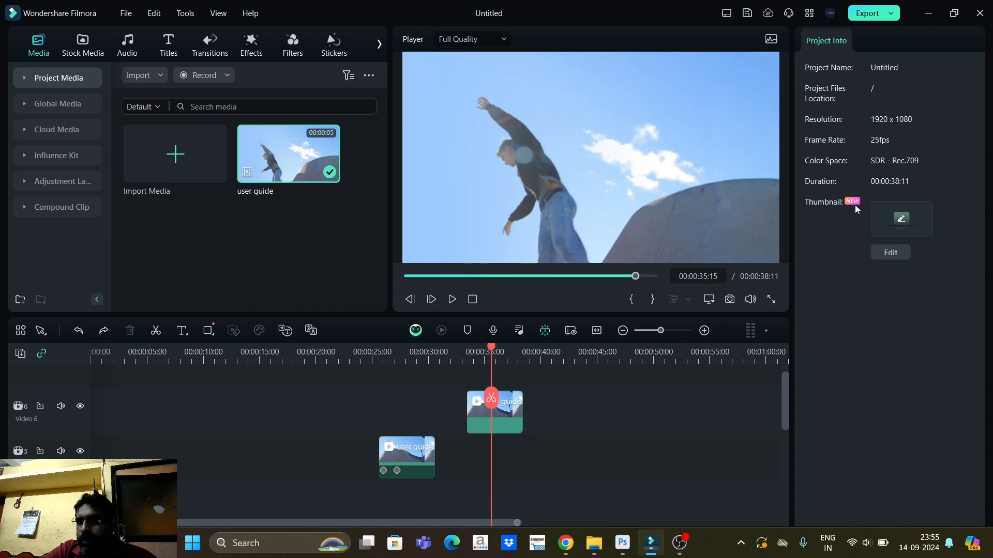
Choose a black frame from the video as the project thumbnail's background and open it in the thumbnail editor.
click(904, 235)
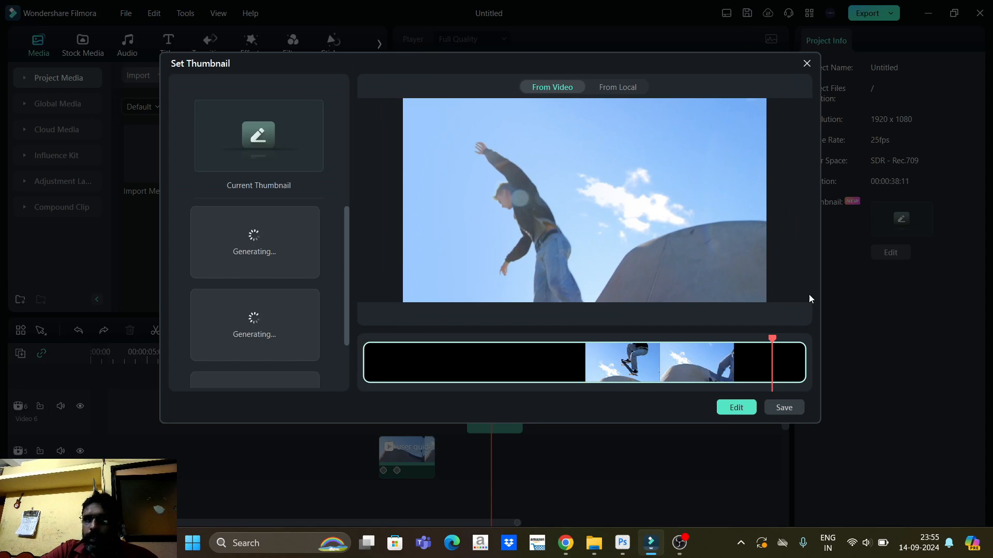
click(511, 375)
click(273, 331)
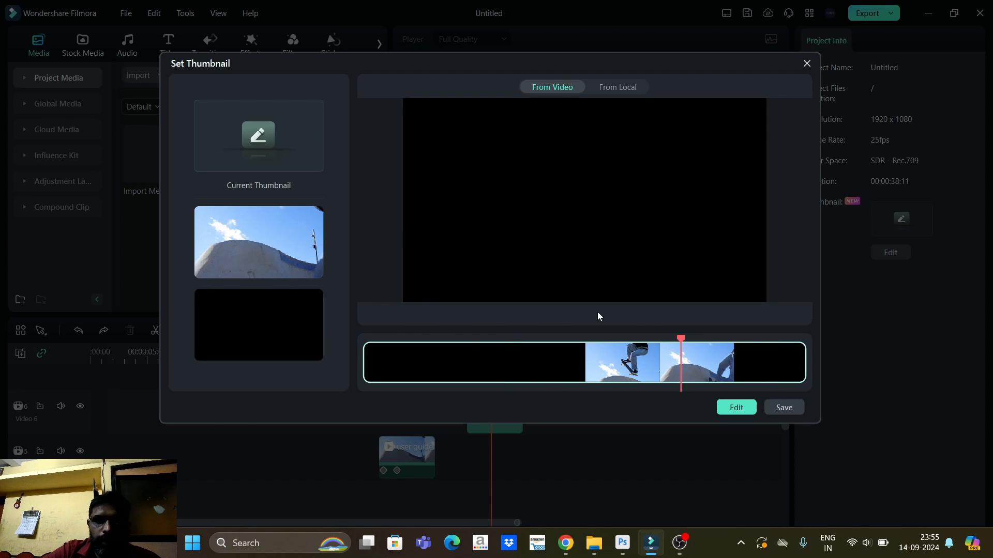
click(734, 408)
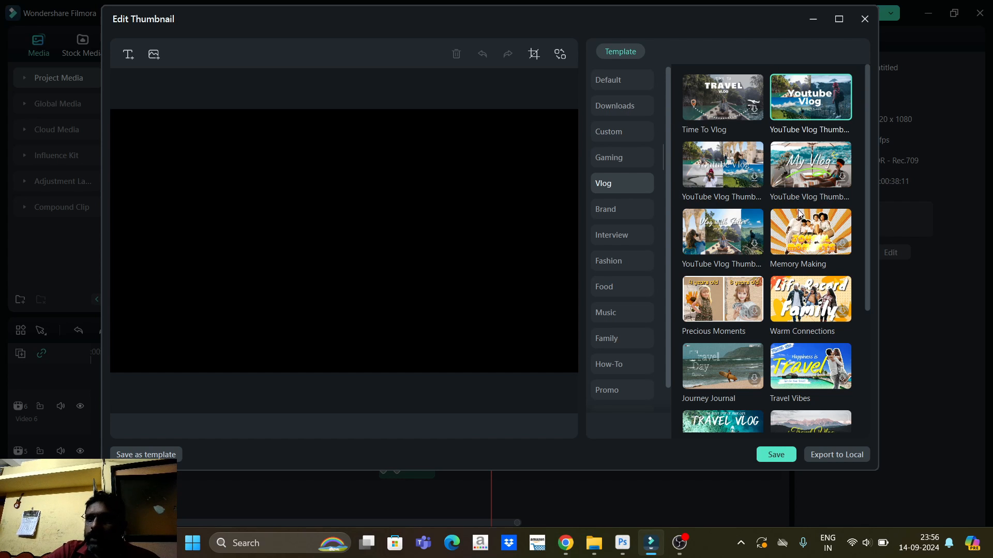
Apply the Youtube Vlog template from the Vlog category to the thumbnail, save it, and reopen it for a check.
scroll(809, 323, down, 3)
scroll(808, 322, up, 3)
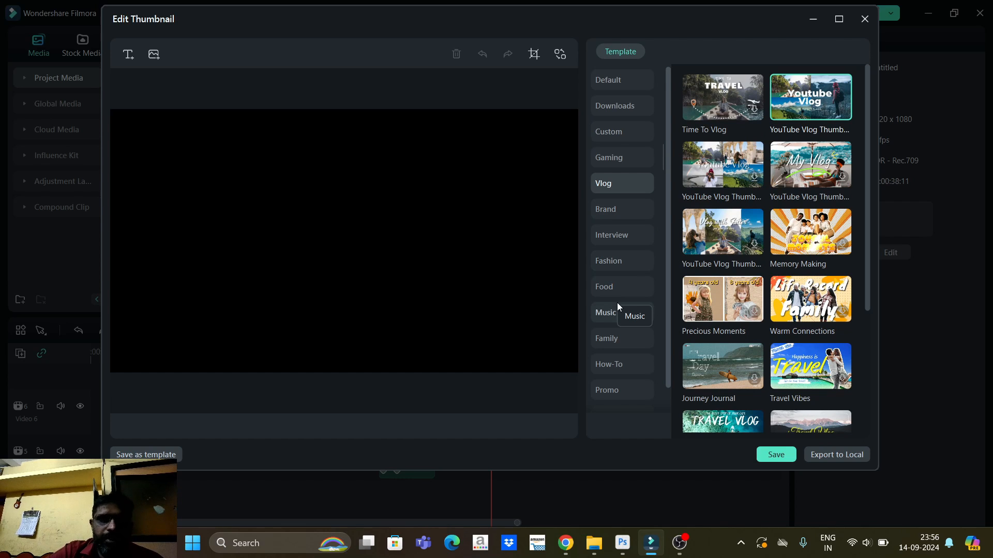
click(800, 111)
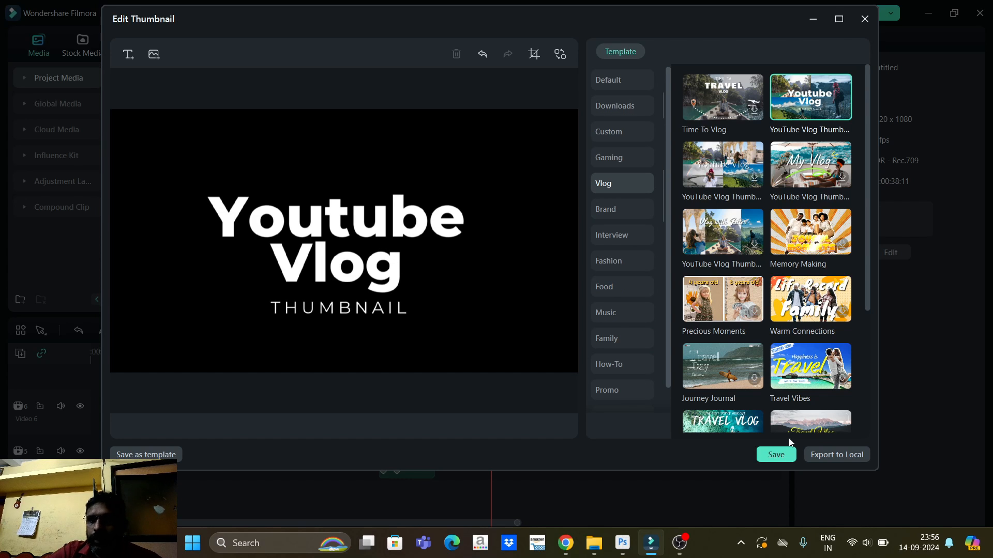
click(774, 455)
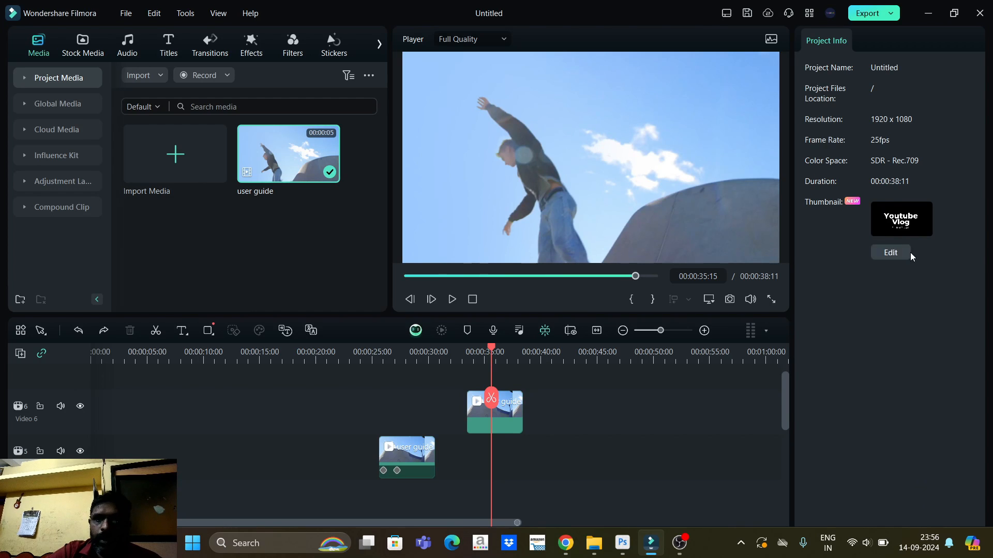
click(917, 219)
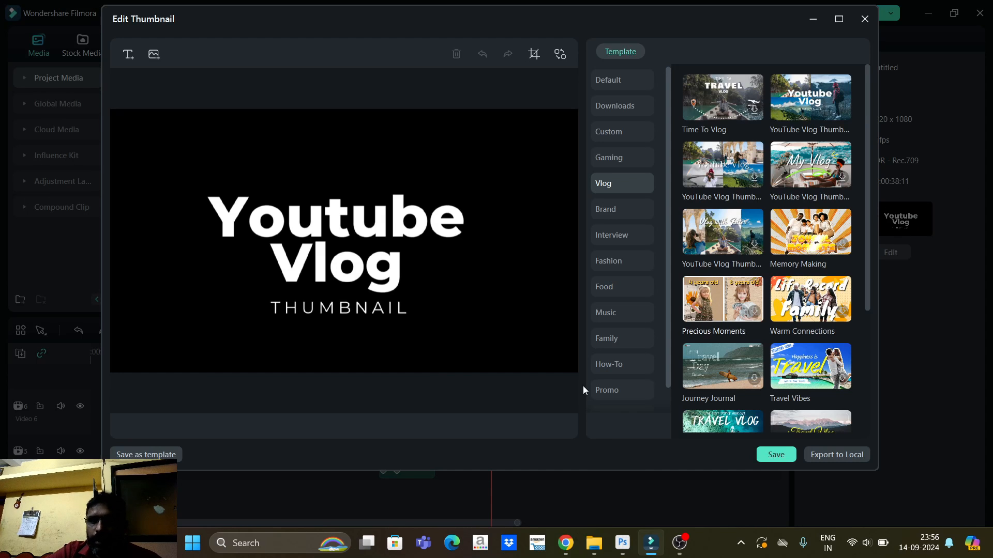
click(865, 18)
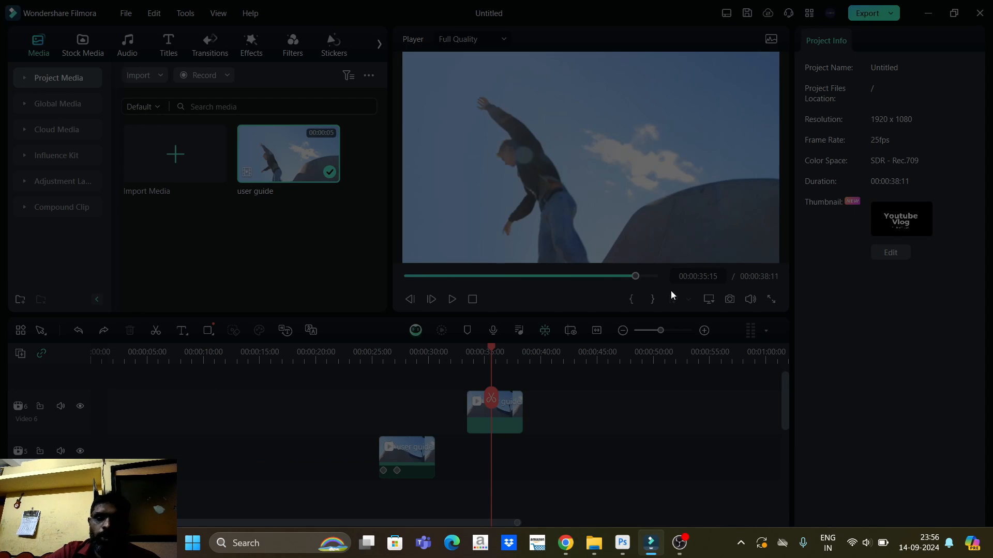
Import the VFX image from the Desktop folder into the project media.
mouse_move(494, 350)
mouse_down()
mouse_move(466, 354)
mouse_move(521, 358)
mouse_move(466, 355)
mouse_move(502, 355)
mouse_move(465, 355)
mouse_move(479, 355)
mouse_up()
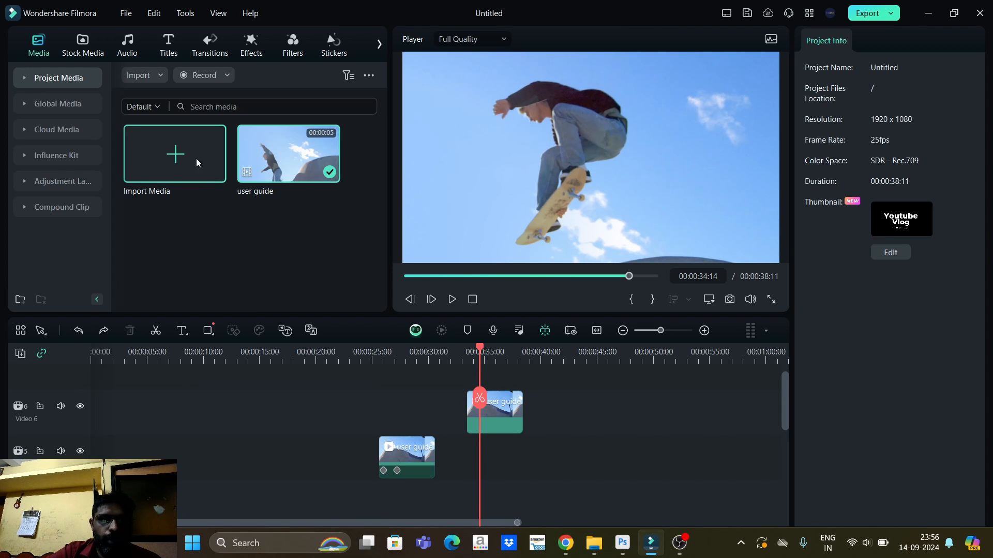
click(166, 160)
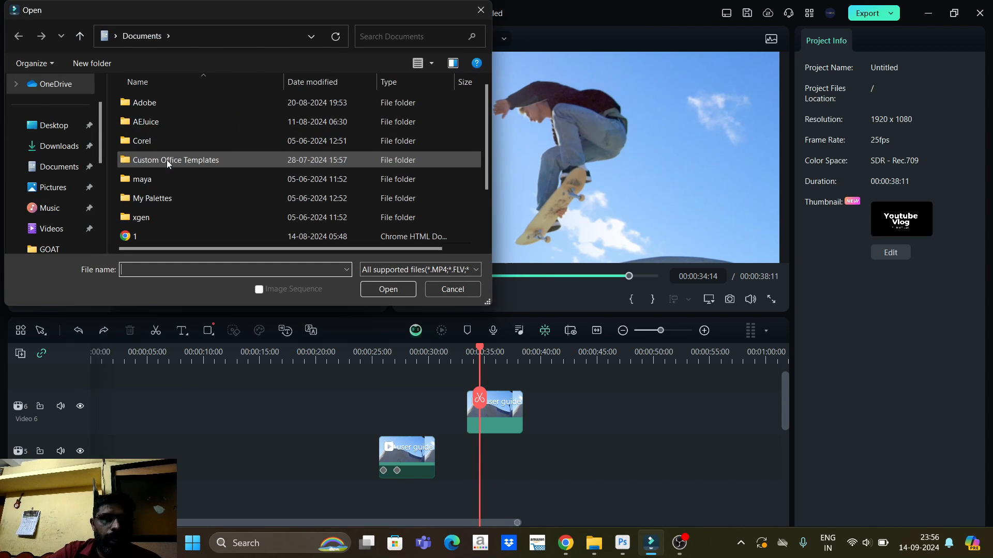
click(81, 151)
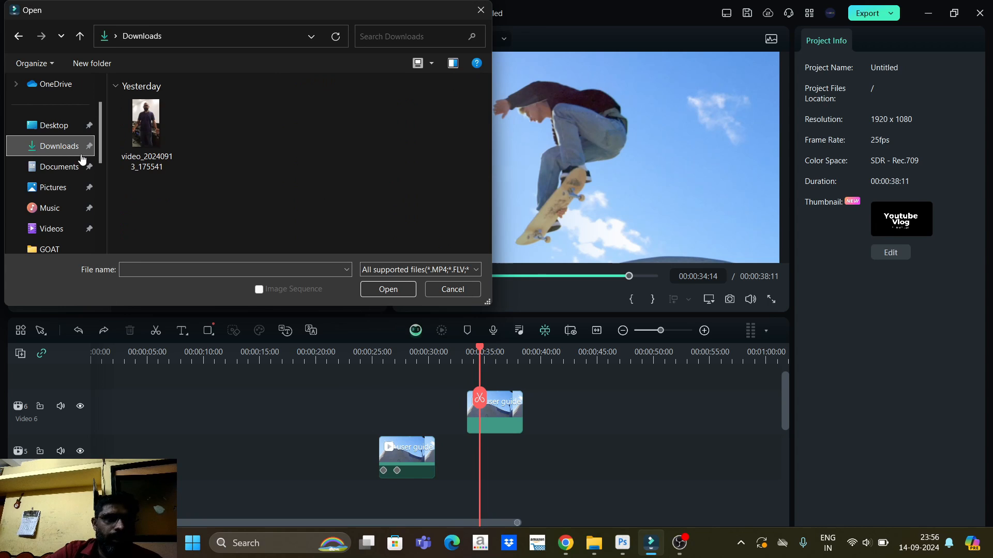
click(51, 126)
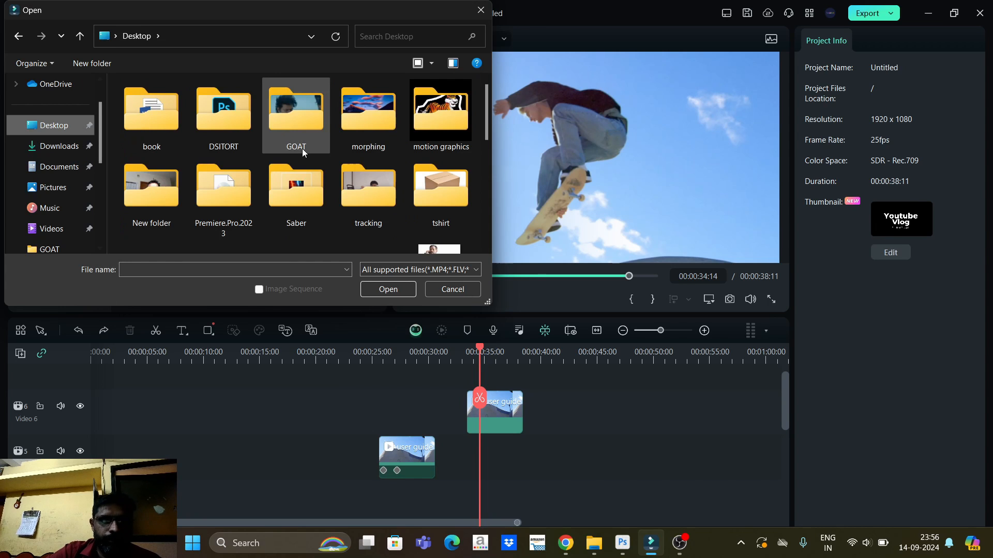
scroll(320, 139, down, 2)
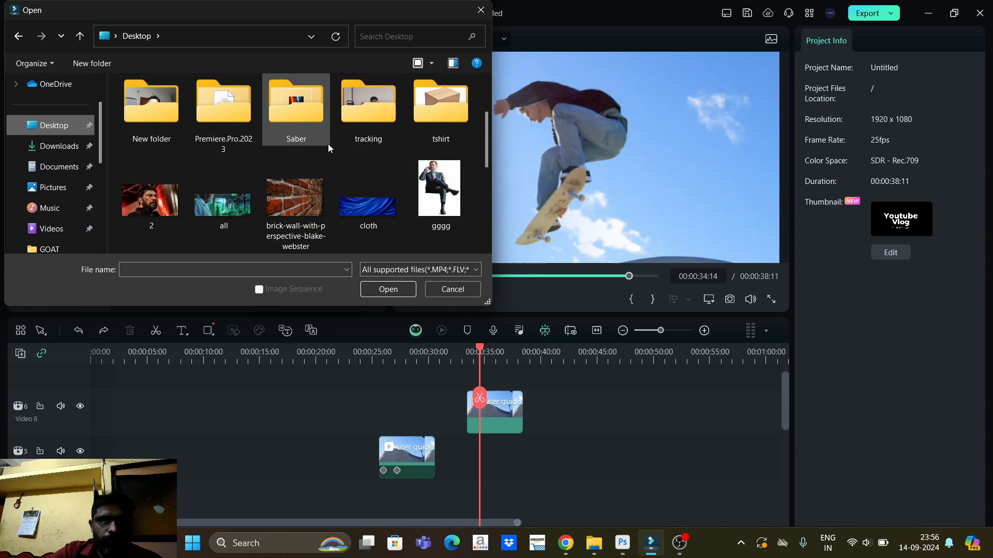
scroll(328, 145, down, 2)
scroll(328, 144, down, 3)
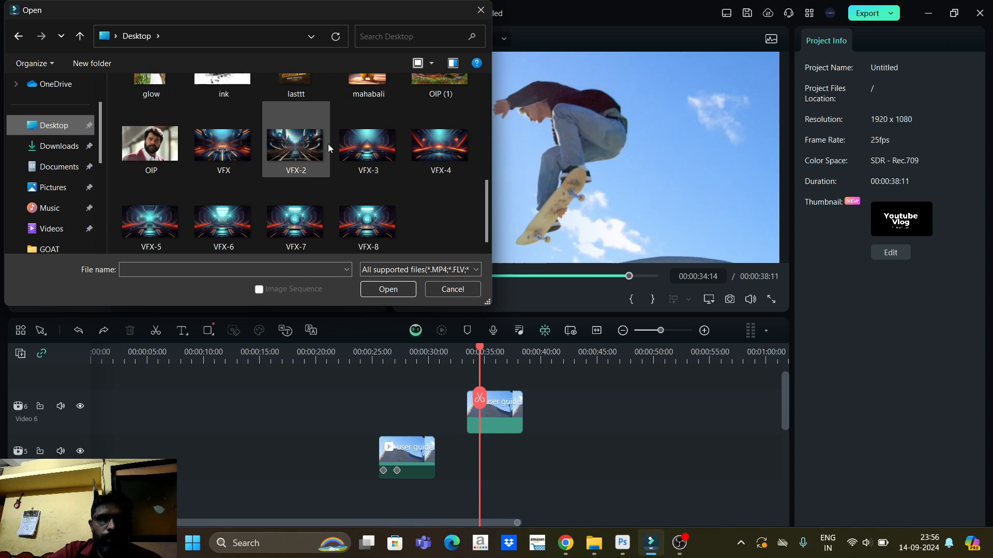
click(228, 156)
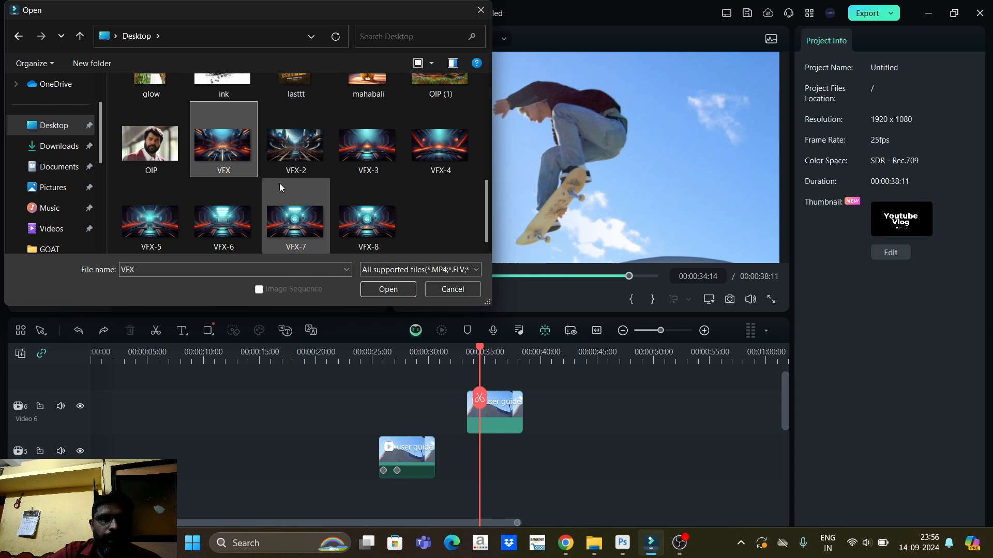
click(412, 293)
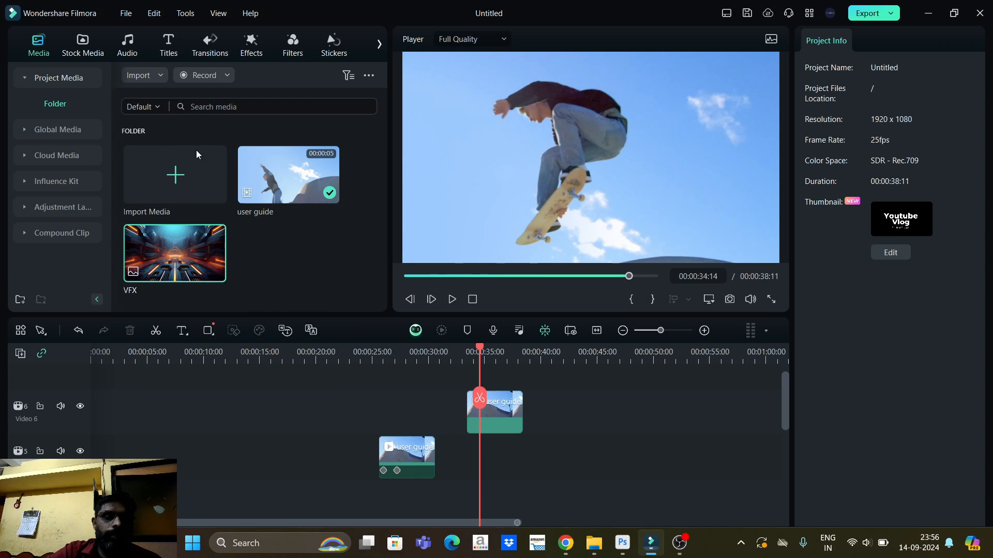
Place the VFX image directly after the Video 6 clip and position the playhead at their junction, 00:00:38:10.
drag(191, 276, 535, 414)
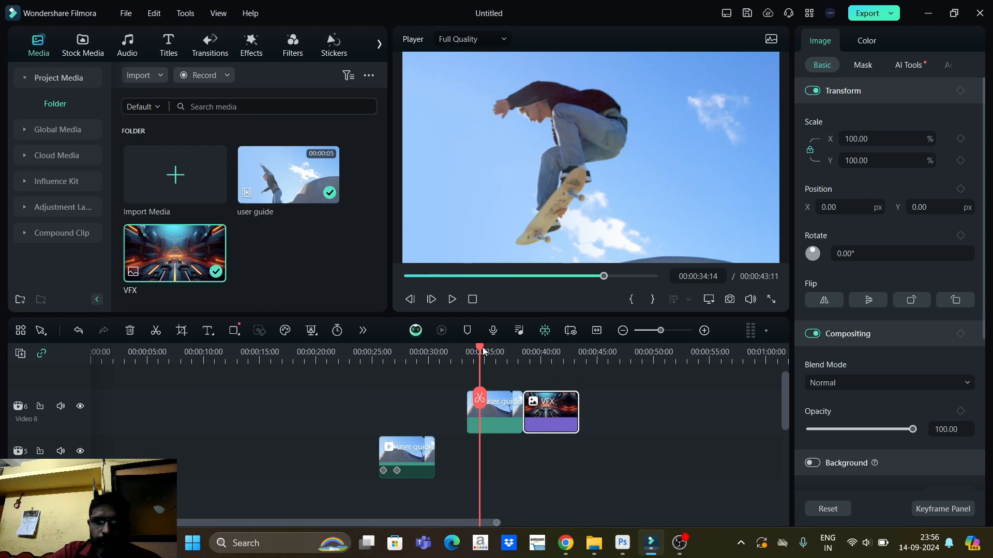
click(541, 353)
click(498, 355)
click(542, 357)
drag(547, 364, 523, 361)
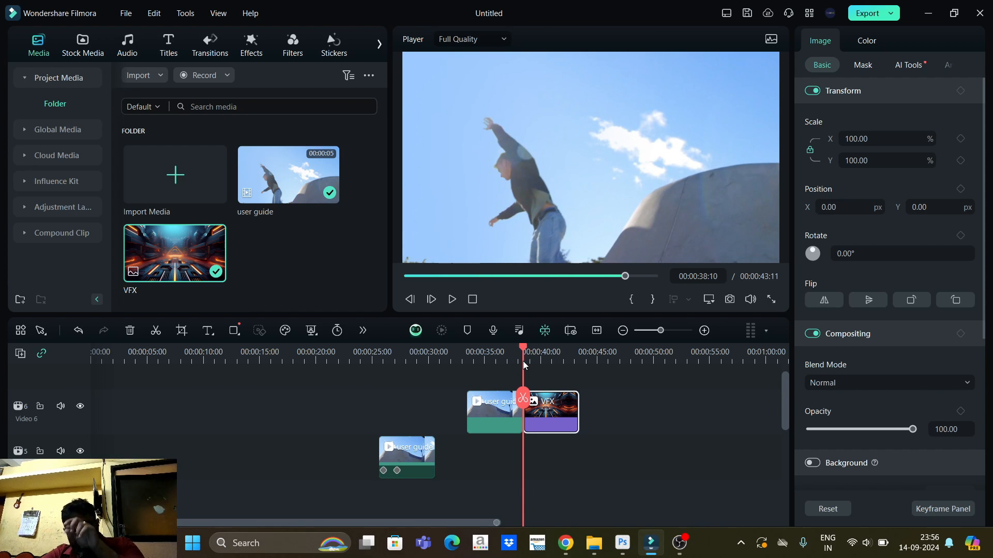
Add the Warp Zoom 6 transition from the Trending category between the Video 6 clip and the VFX image.
click(206, 54)
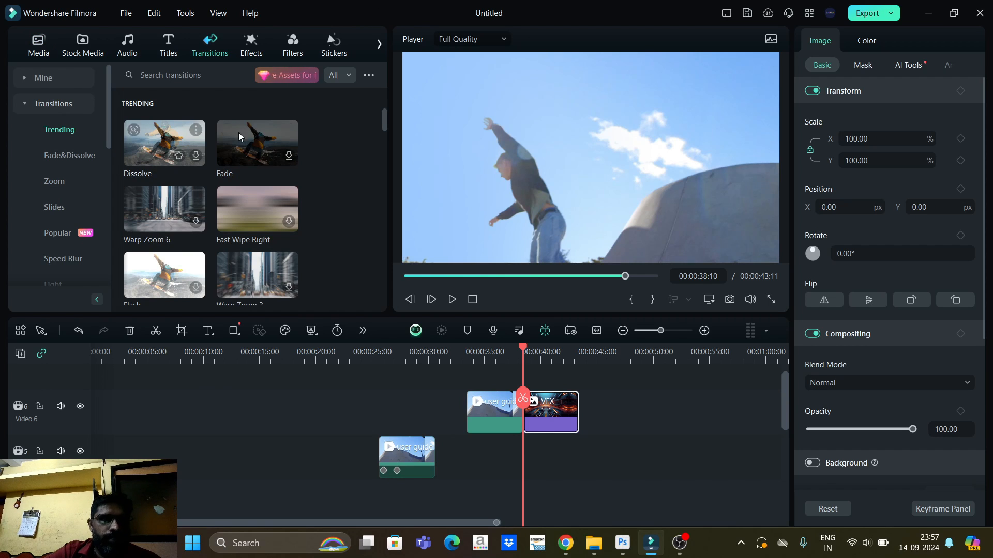
scroll(228, 177, down, 3)
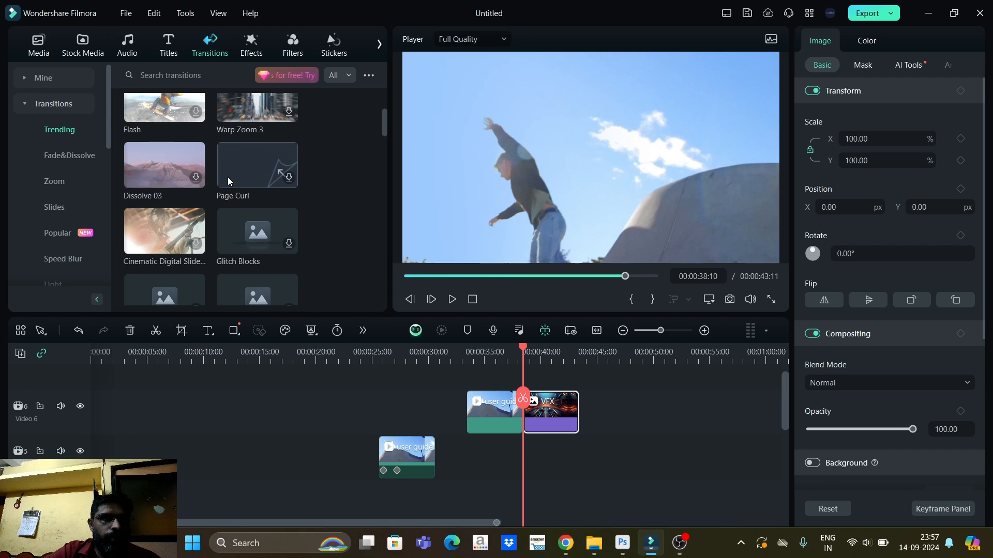
scroll(217, 191, up, 3)
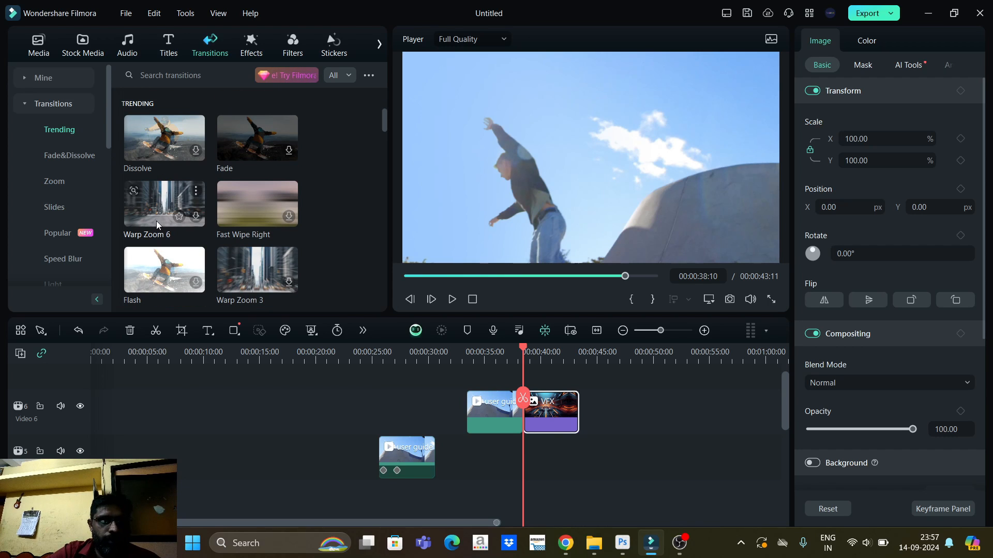
drag(150, 209, 520, 412)
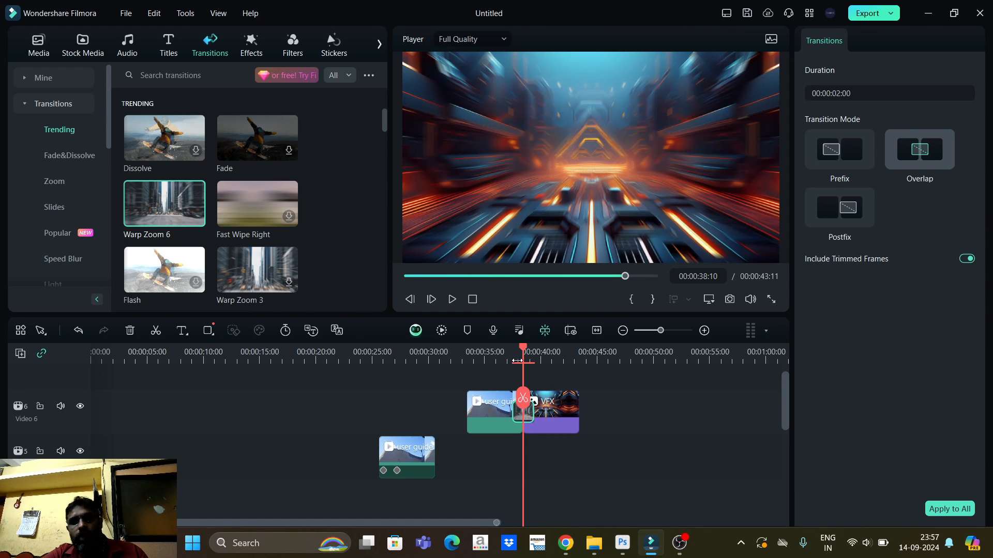
Play back the Warp Zoom 6 transition from just before its start.
click(514, 353)
key(space)
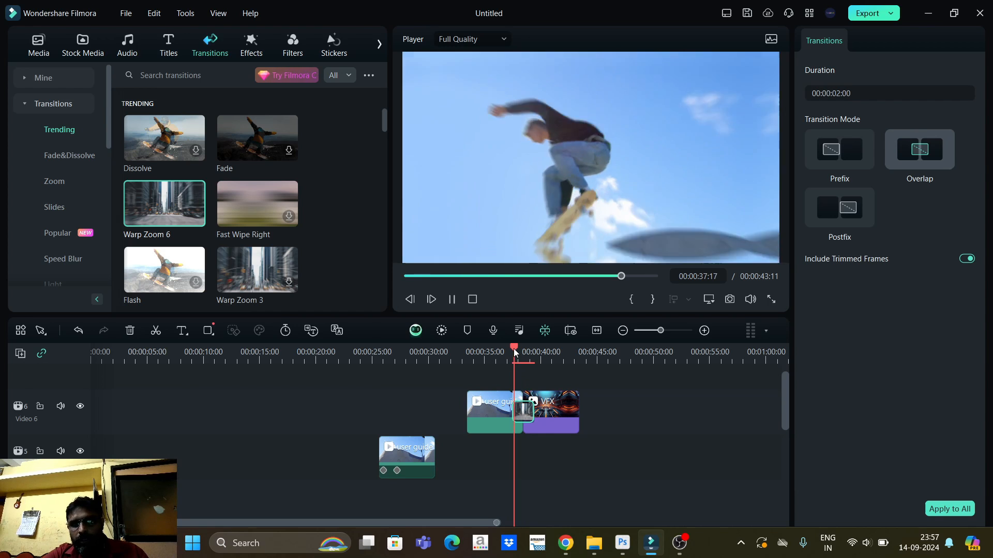
click(513, 354)
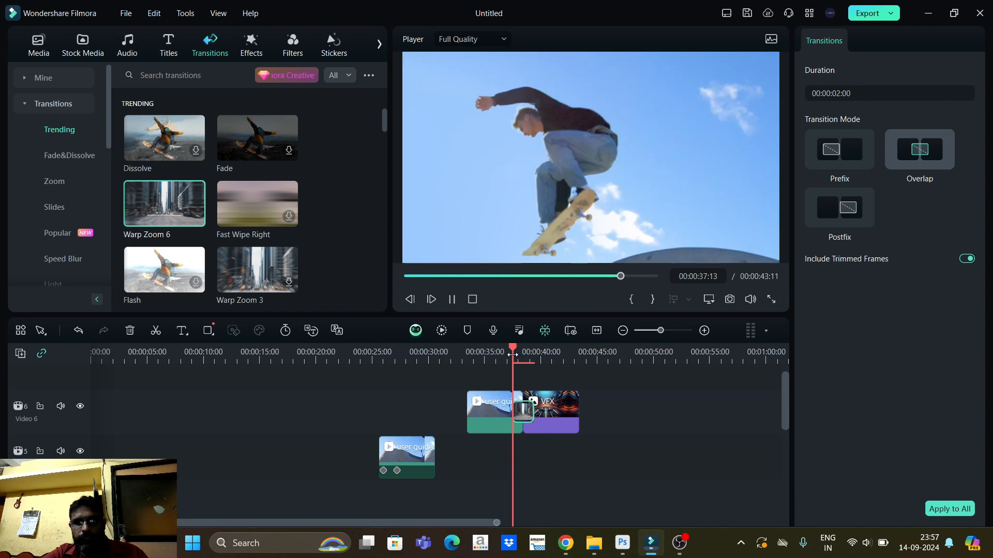
Pause playback and scrub through the Warp Zoom 6 transition to 00:00:38:05.
key(space)
drag(531, 363, 514, 353)
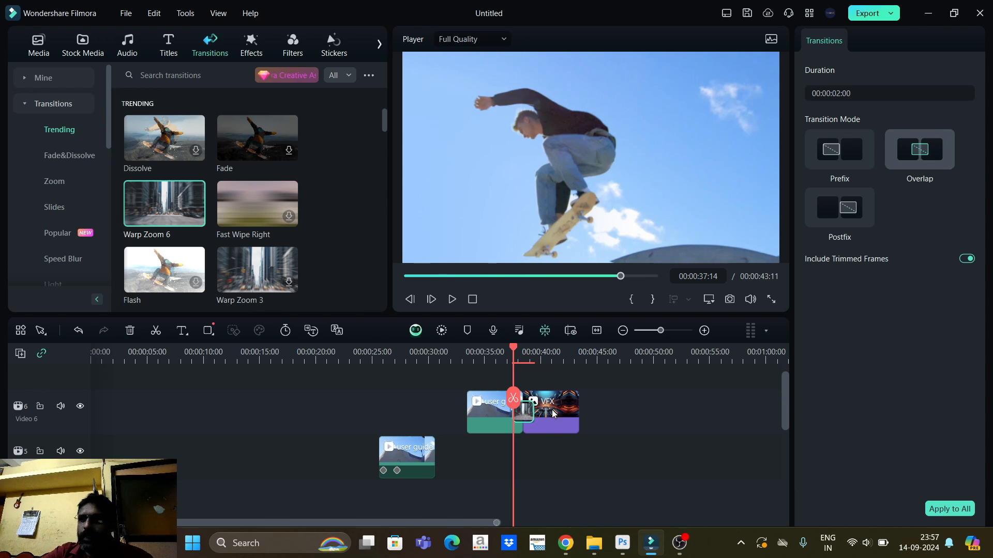
click(521, 351)
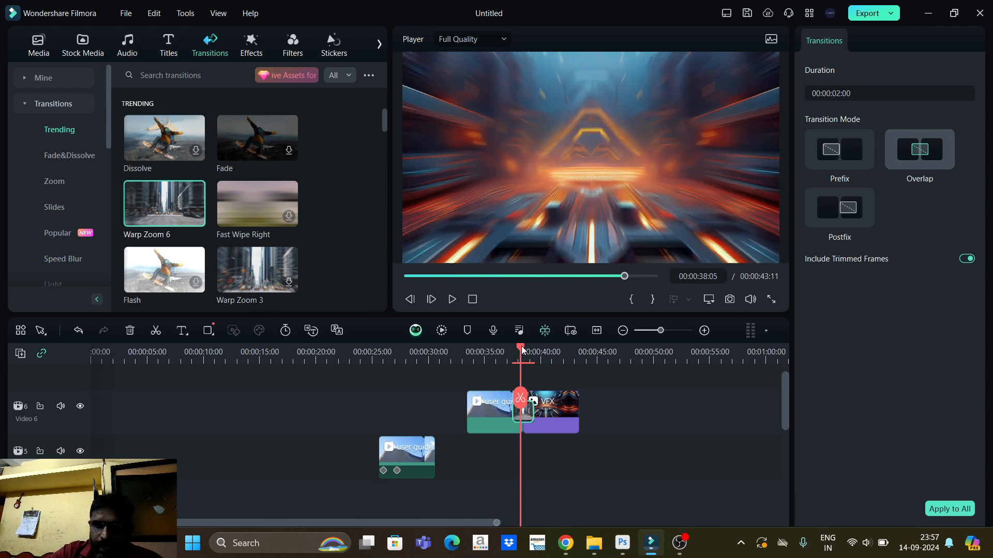
Try the Prefix and Overlap modes on the Warp Zoom 6 transition and set its mode to Postfix.
click(830, 164)
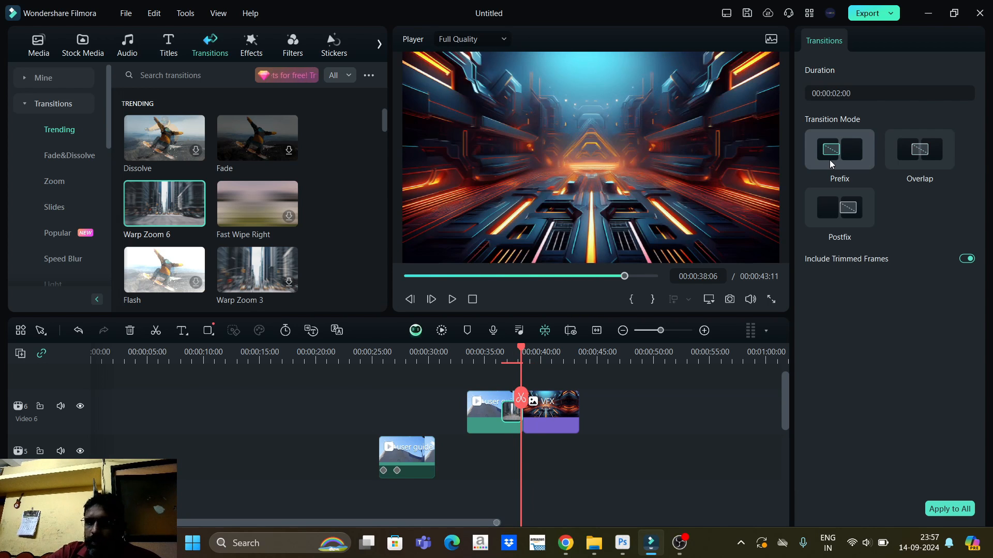
scroll(532, 352, down, 1)
mouse_move(446, 352)
mouse_down()
mouse_move(432, 359)
mouse_move(446, 361)
mouse_up()
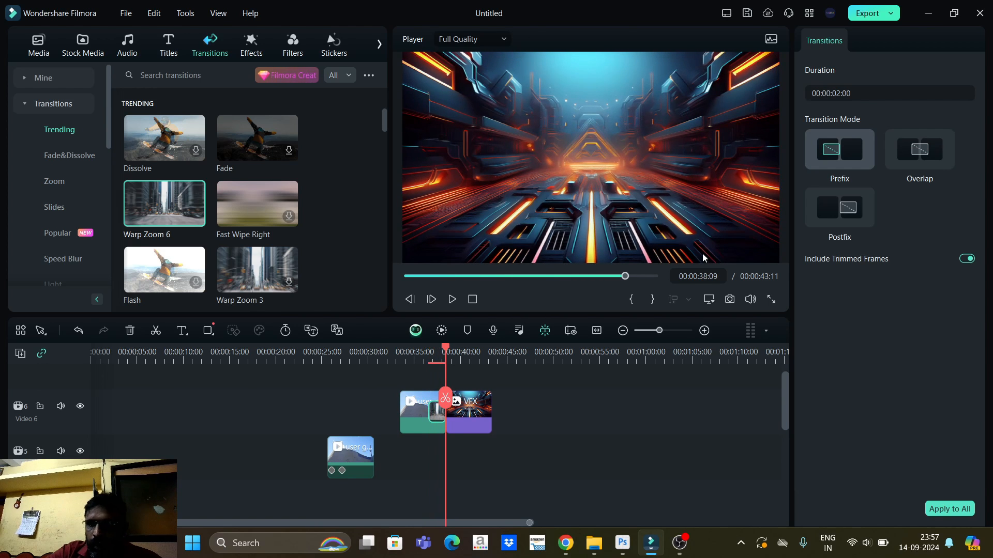
click(919, 150)
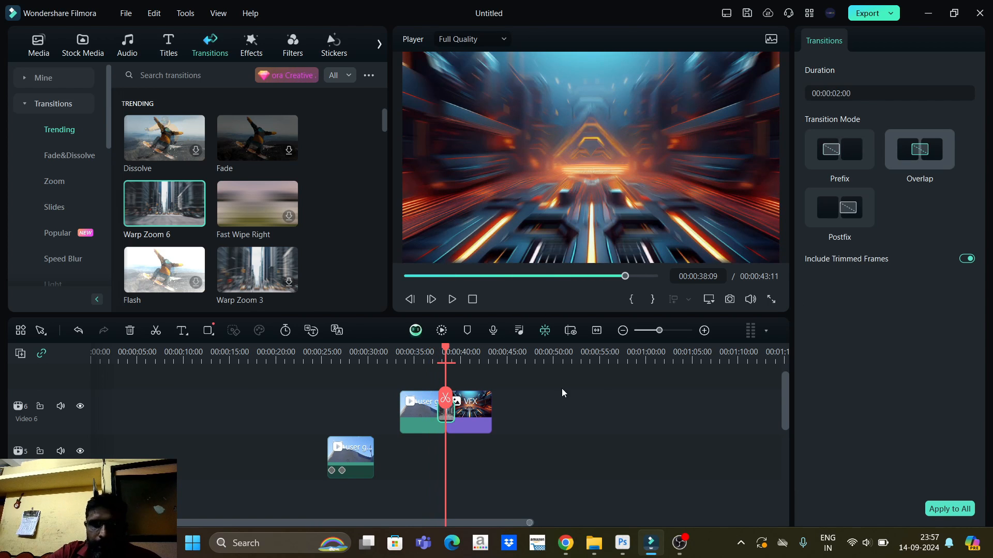
click(838, 216)
Move the Video 5 clip onto the Video 6 track, directly after the VFX image.
drag(445, 352, 472, 356)
drag(362, 453, 528, 408)
Add the Glitch Blocks transition between the VFX image and the last clip, and play it back.
scroll(275, 249, down, 3)
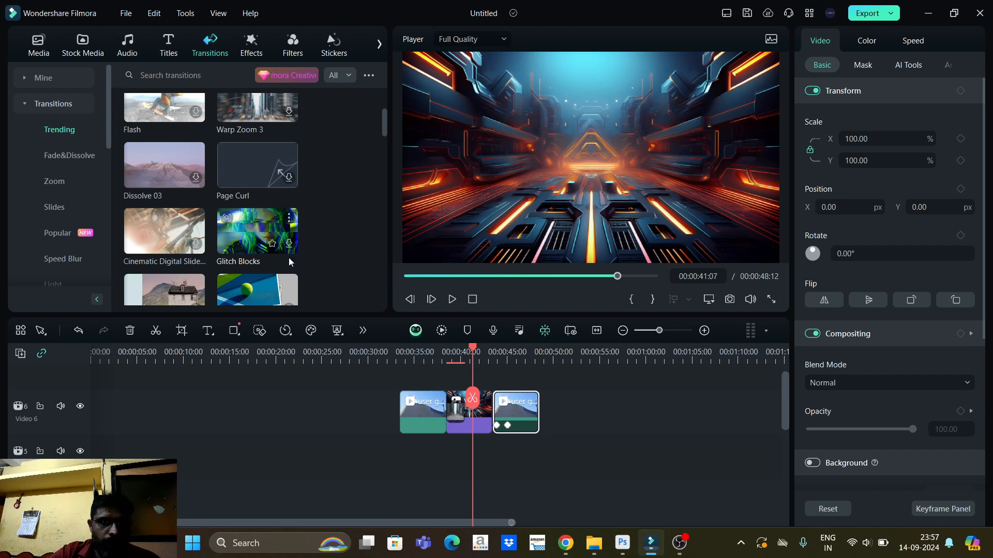
drag(279, 243, 492, 421)
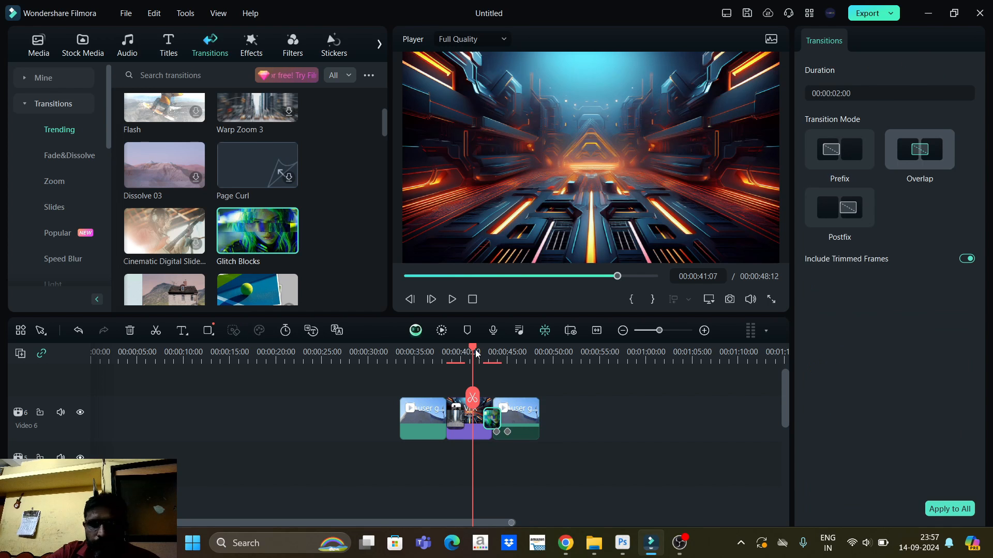
drag(476, 352, 485, 354)
key(space)
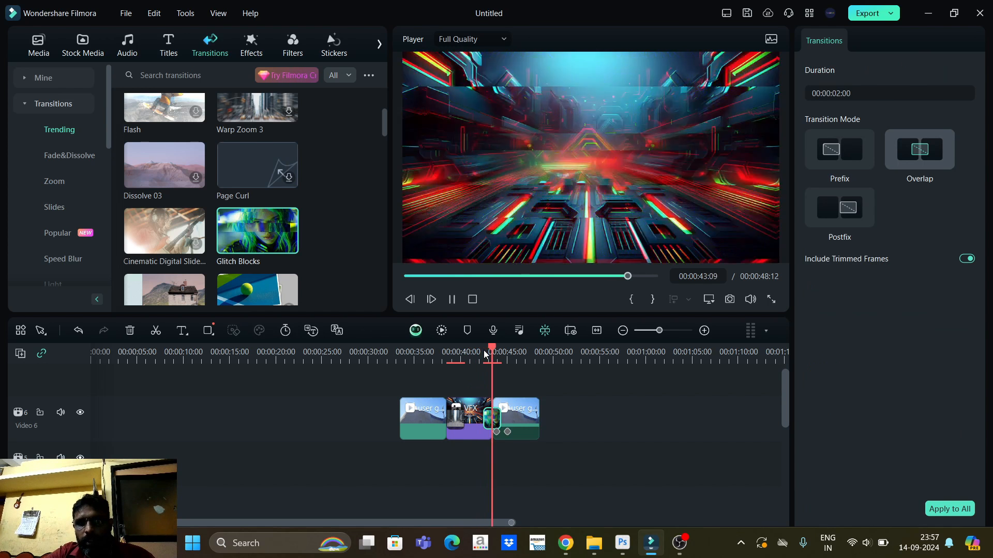
key(space)
Filter the transitions library to Commercial and browse the Trending category.
scroll(483, 354, down, 1)
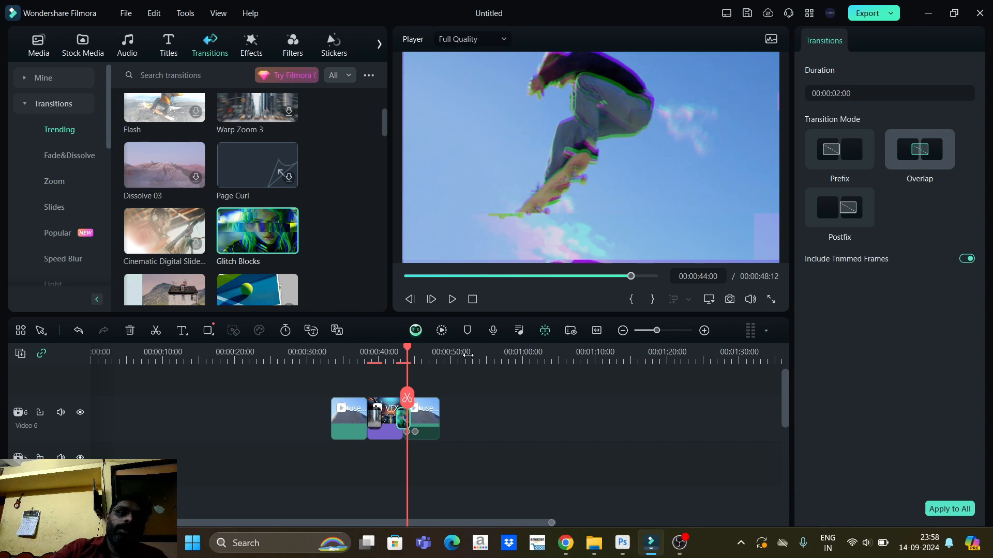
scroll(77, 219, down, 3)
scroll(77, 219, up, 3)
scroll(174, 209, up, 3)
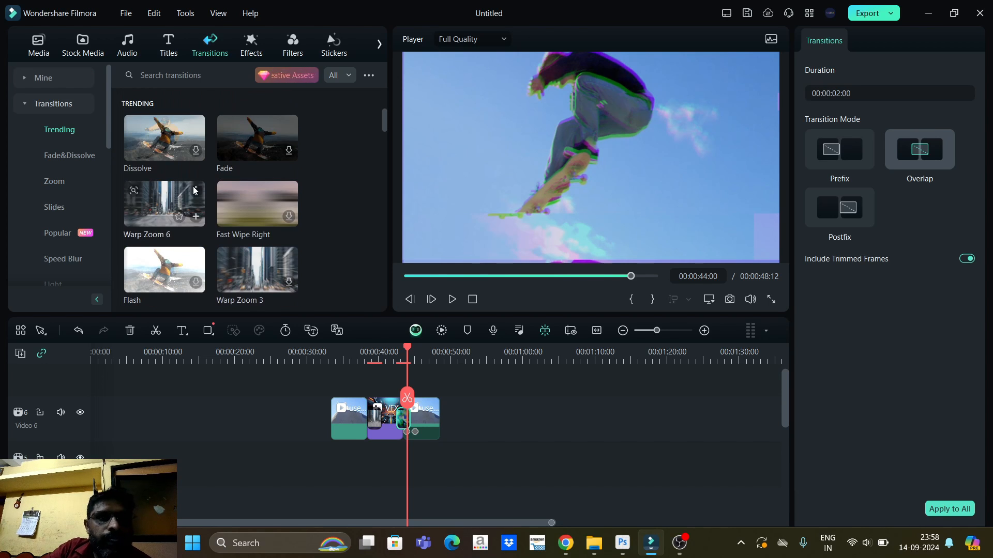
click(339, 77)
click(345, 95)
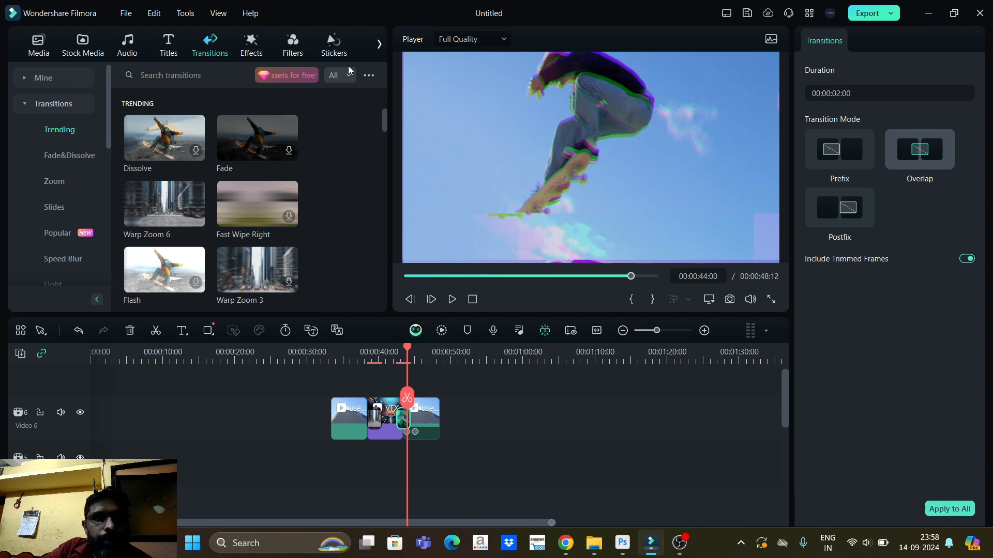
click(348, 75)
click(355, 110)
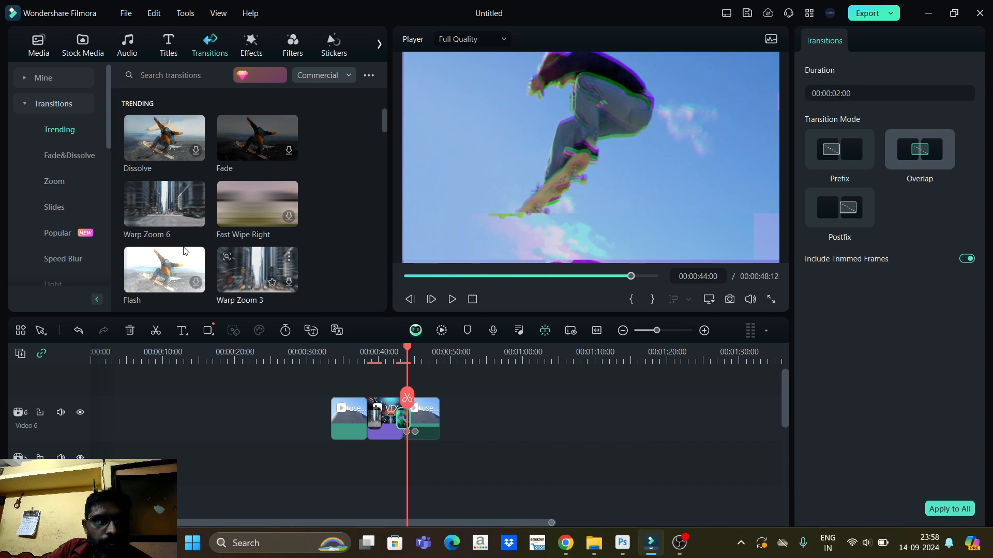
scroll(356, 191, down, 5)
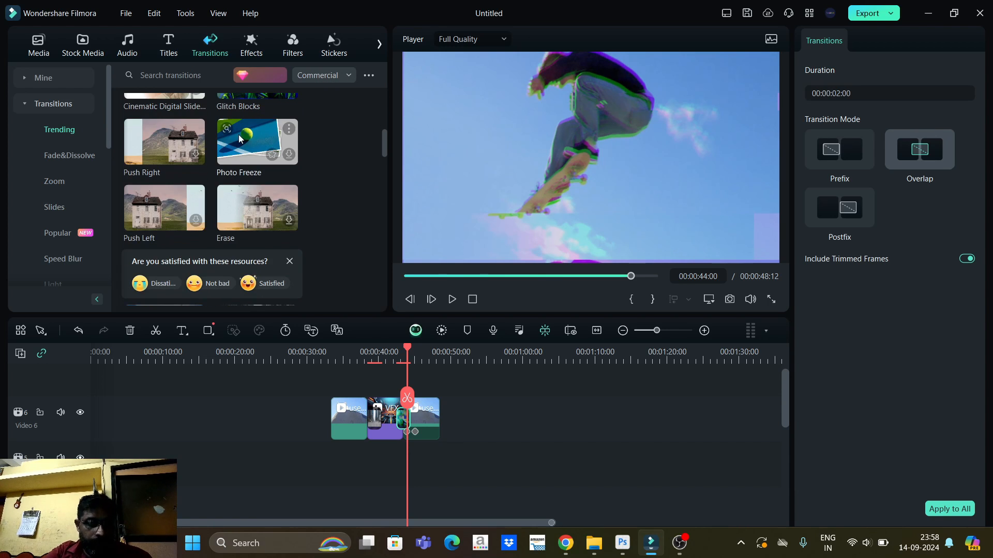
scroll(239, 155, up, 4)
Replace the Glitch Blocks transition with Fade Dissolve from the Fade&Dissolve category and preview it at 00:00:43:15.
click(69, 155)
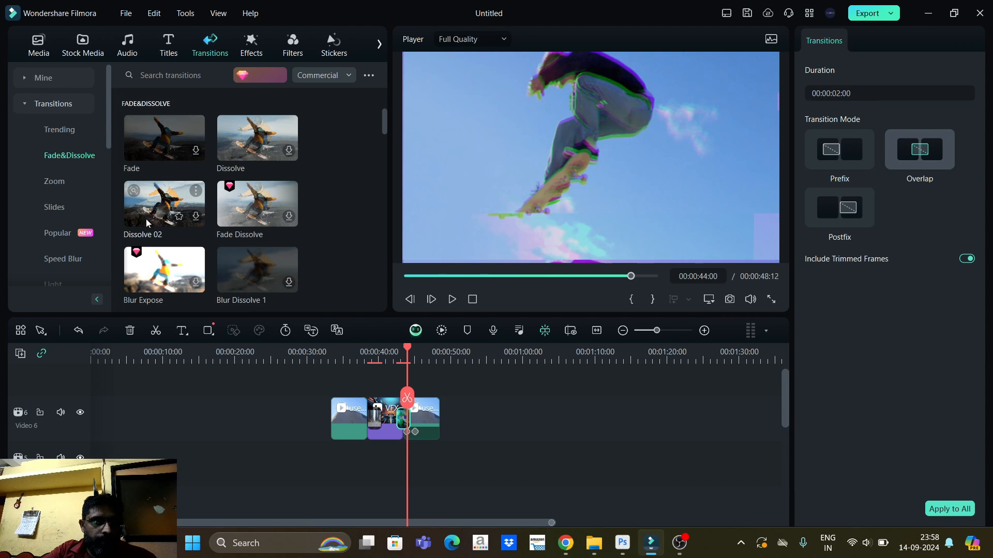
drag(240, 193, 406, 416)
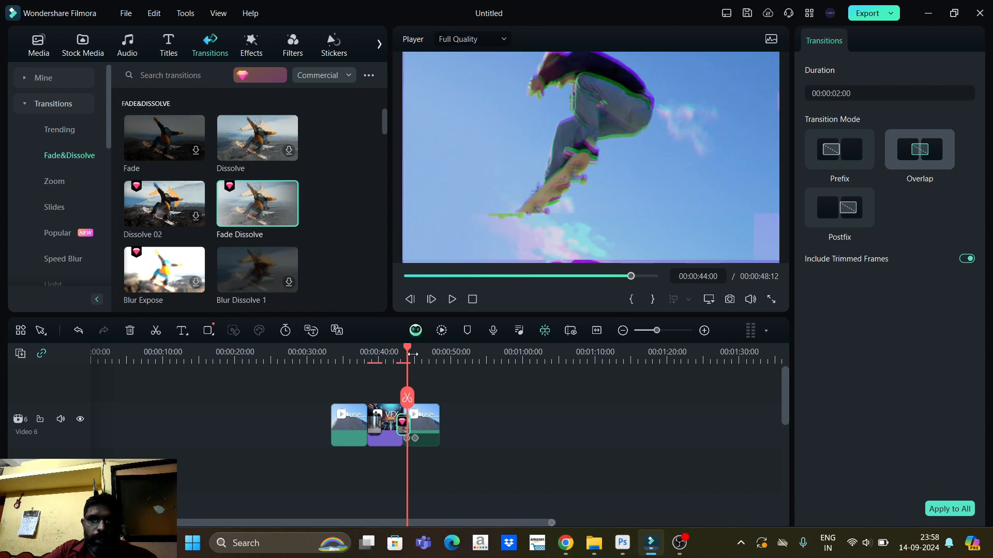
mouse_move(413, 354)
mouse_down()
mouse_move(397, 353)
mouse_move(406, 353)
mouse_up()
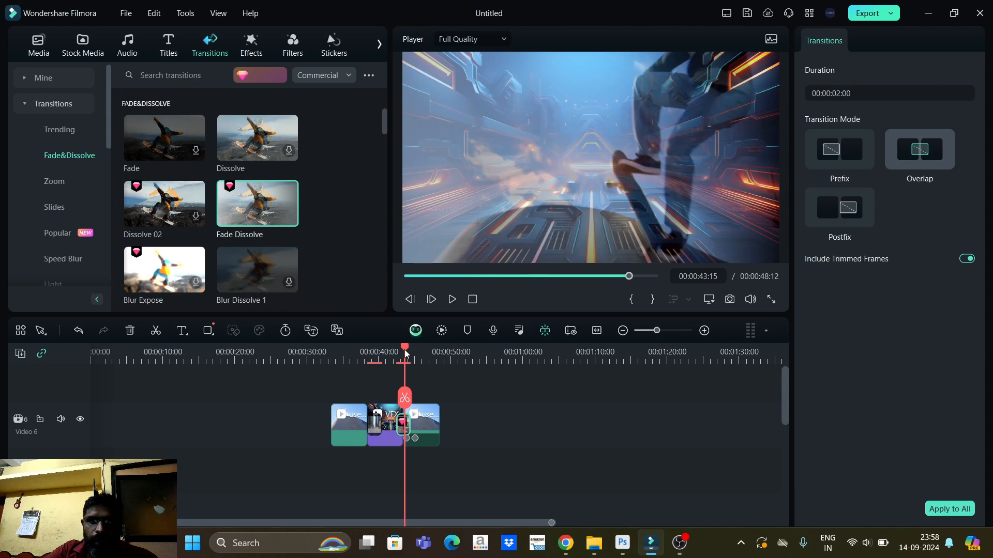
Export the project locally as the MP4 video My Video, choosing to remove the paid assets.
click(891, 14)
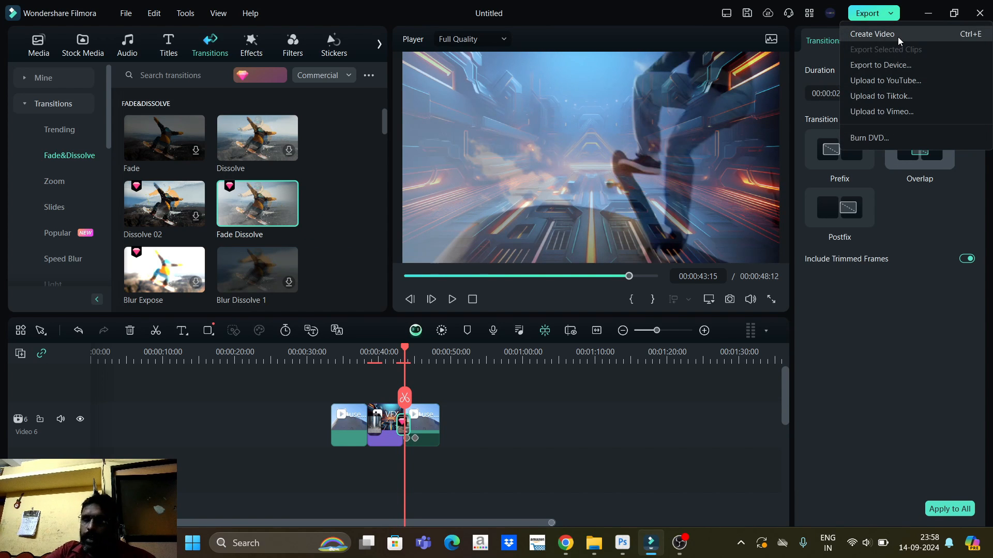
click(898, 34)
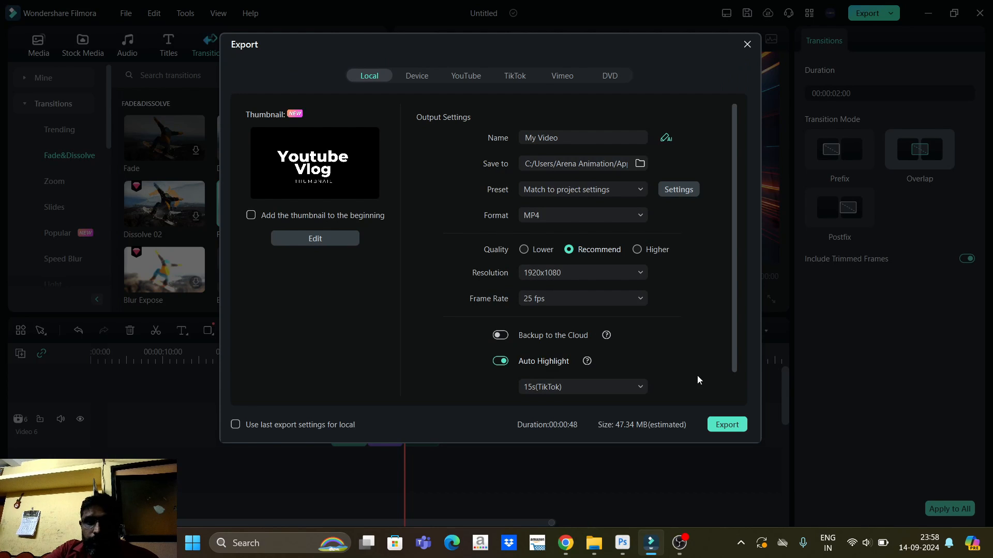
click(725, 423)
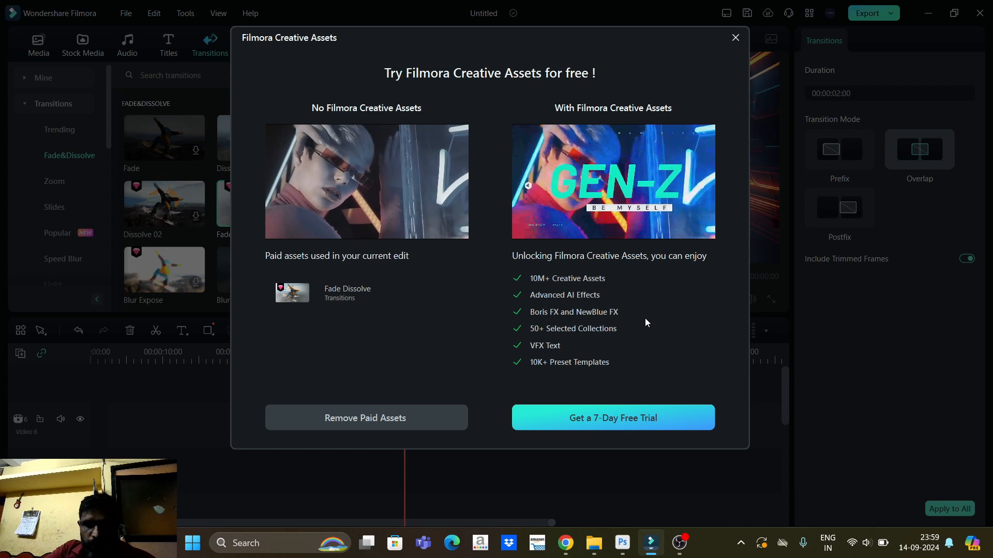
click(404, 424)
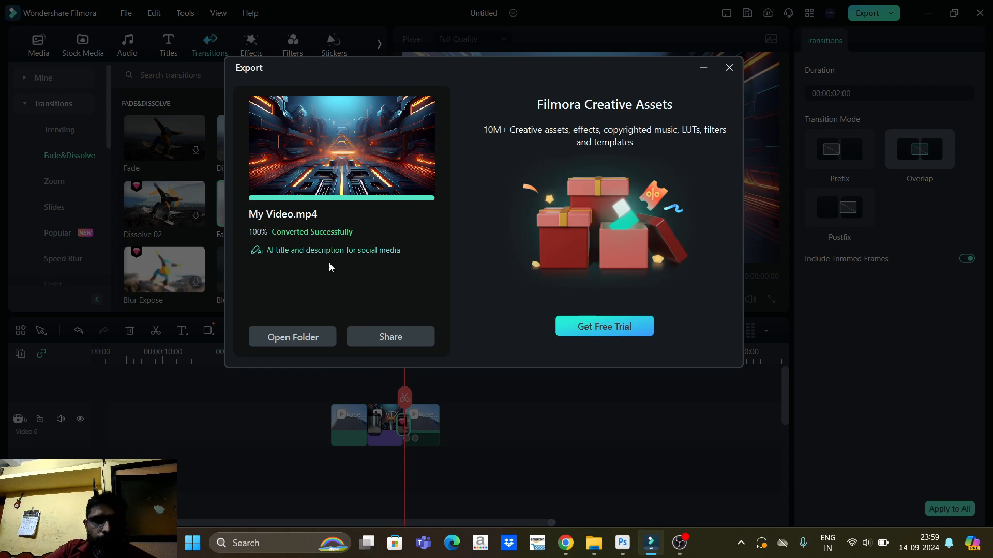
Check the exported My Video file from its output folder in Media Player and return to Filmora.
click(308, 344)
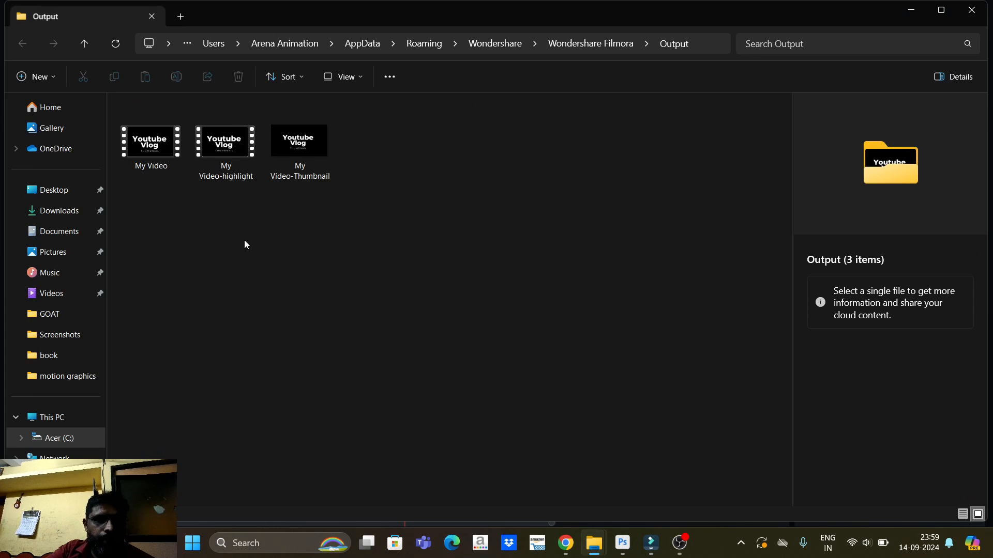
double_click(147, 151)
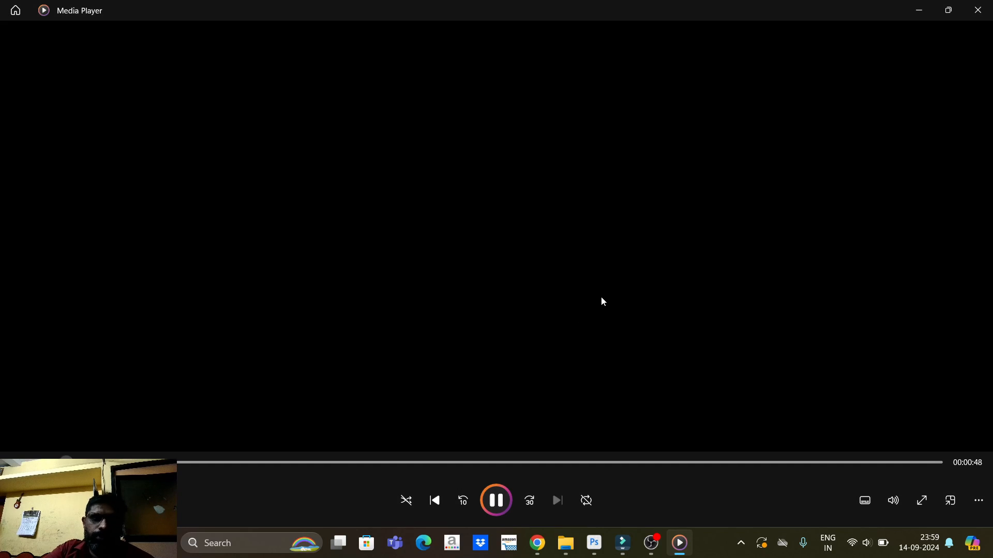
click(611, 463)
click(769, 463)
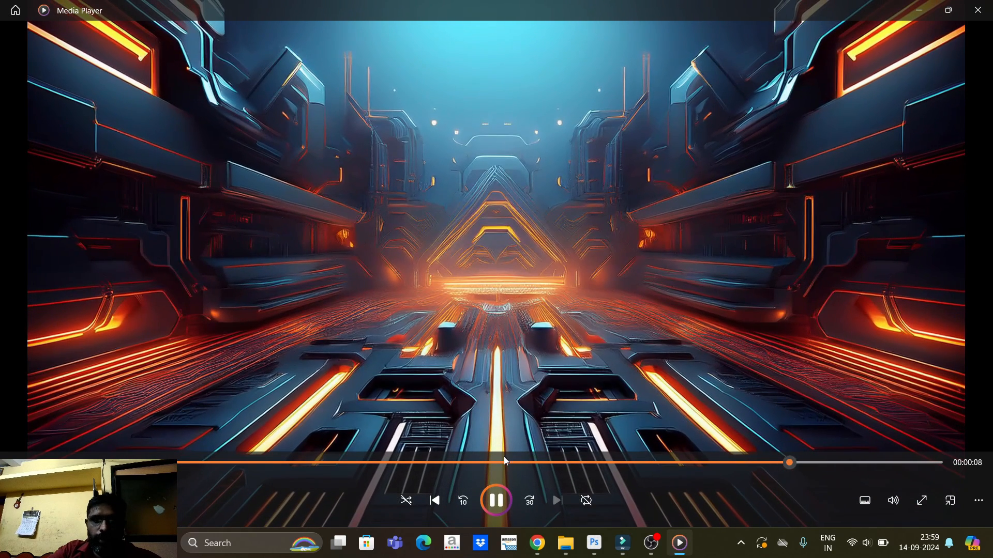
click(474, 463)
click(321, 464)
click(468, 463)
click(564, 464)
click(492, 500)
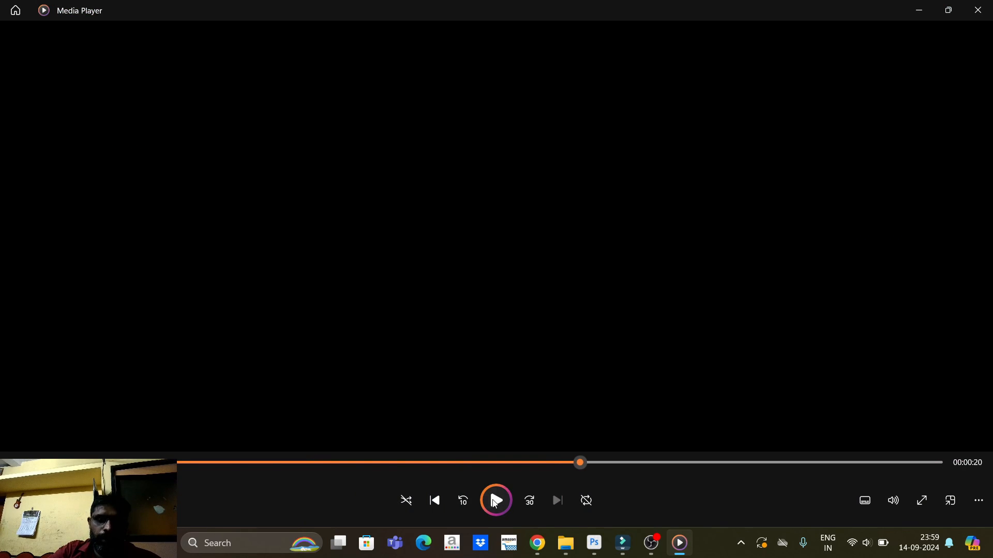
click(977, 10)
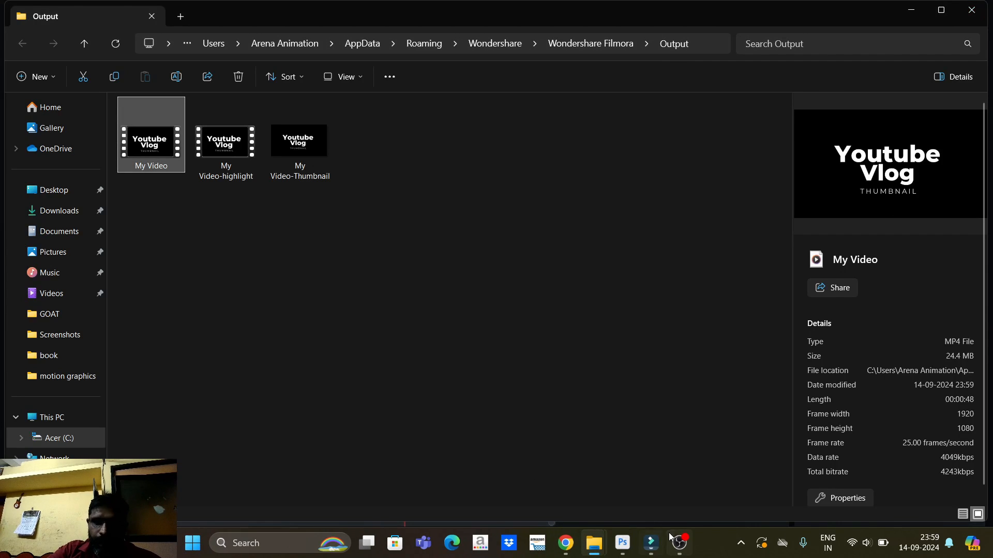
click(651, 547)
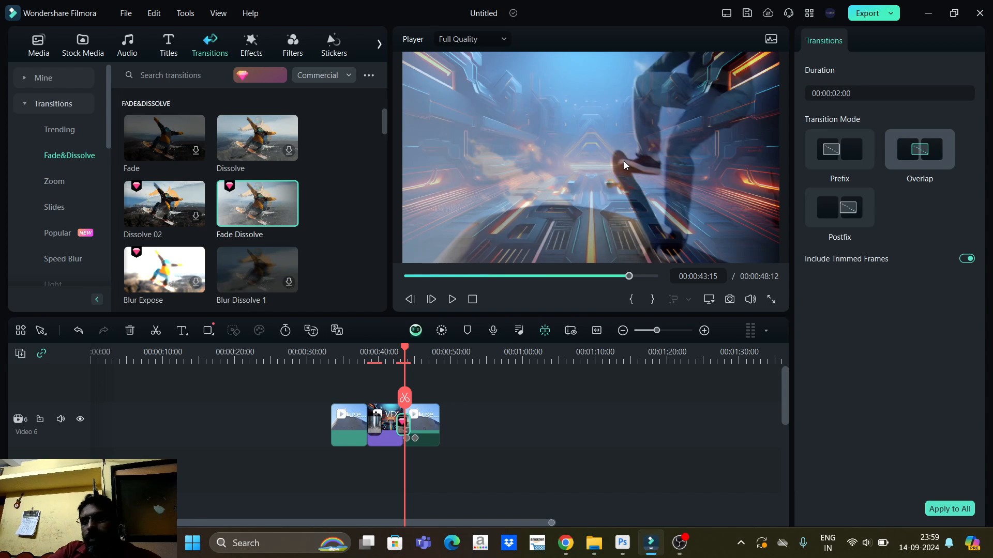